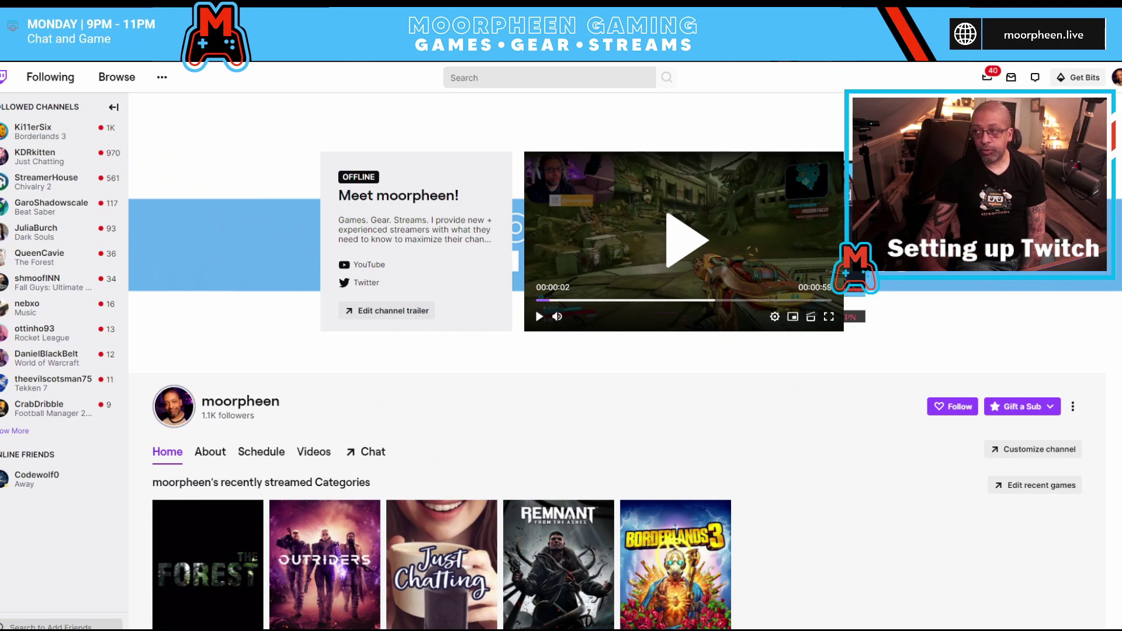
Step: Open Video Producer from the Content section of the Creator Dashboard
left_click(1116, 77)
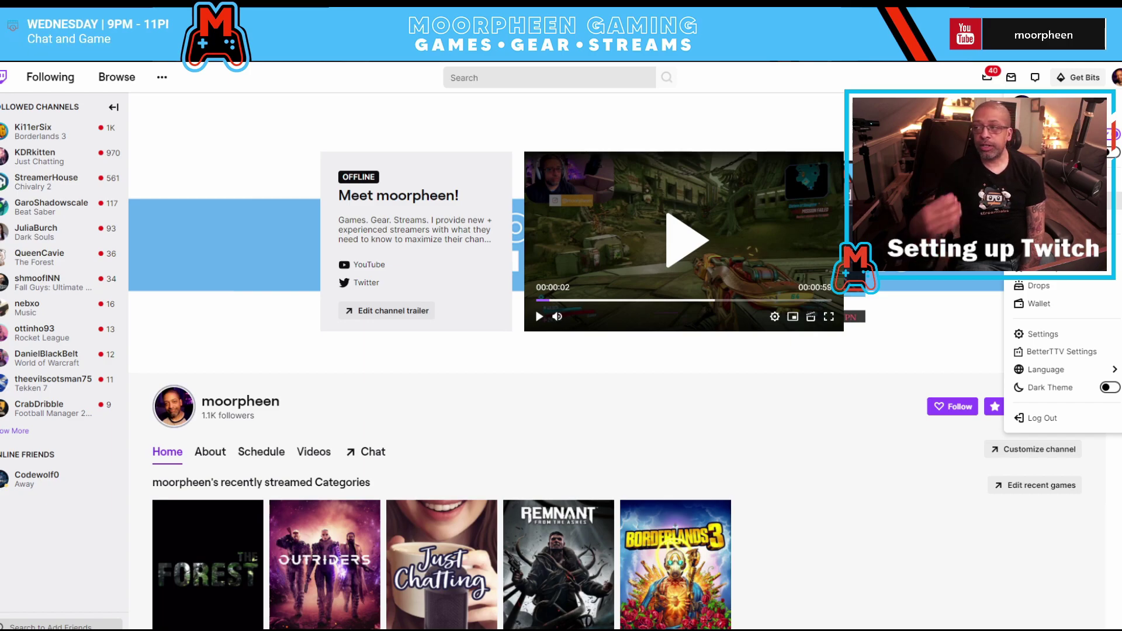
left_click(1046, 234)
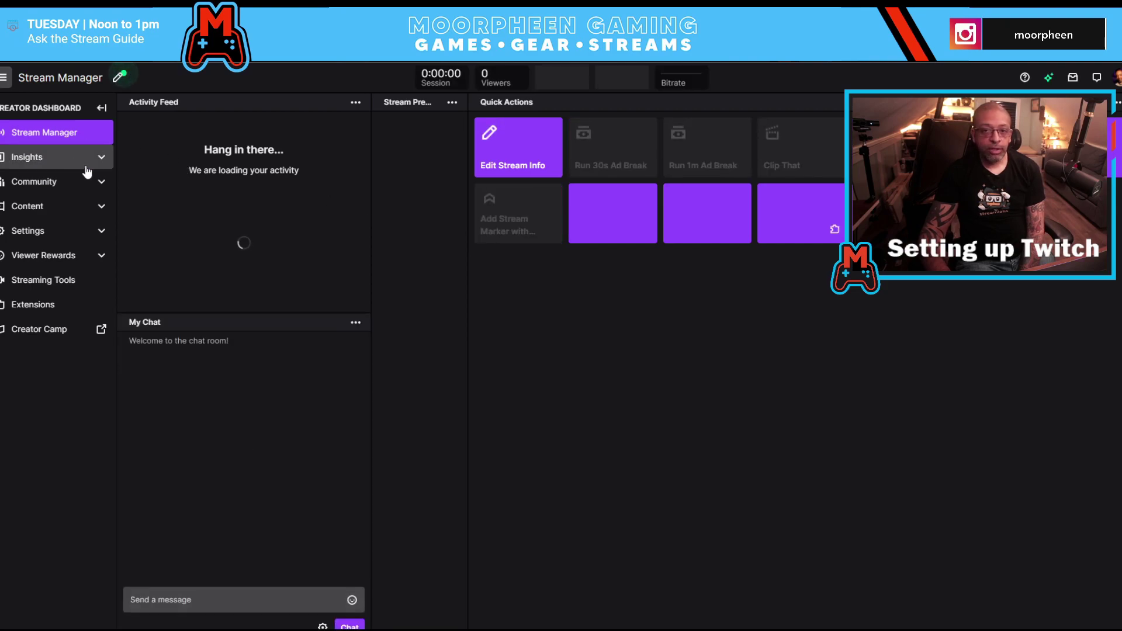
left_click(101, 207)
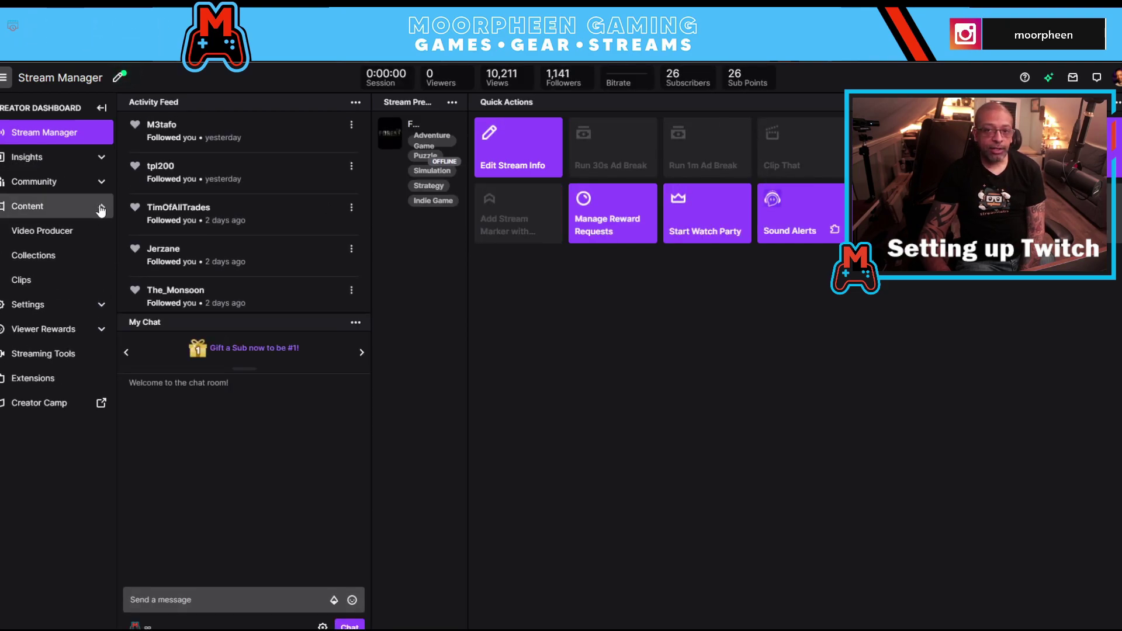
left_click(42, 231)
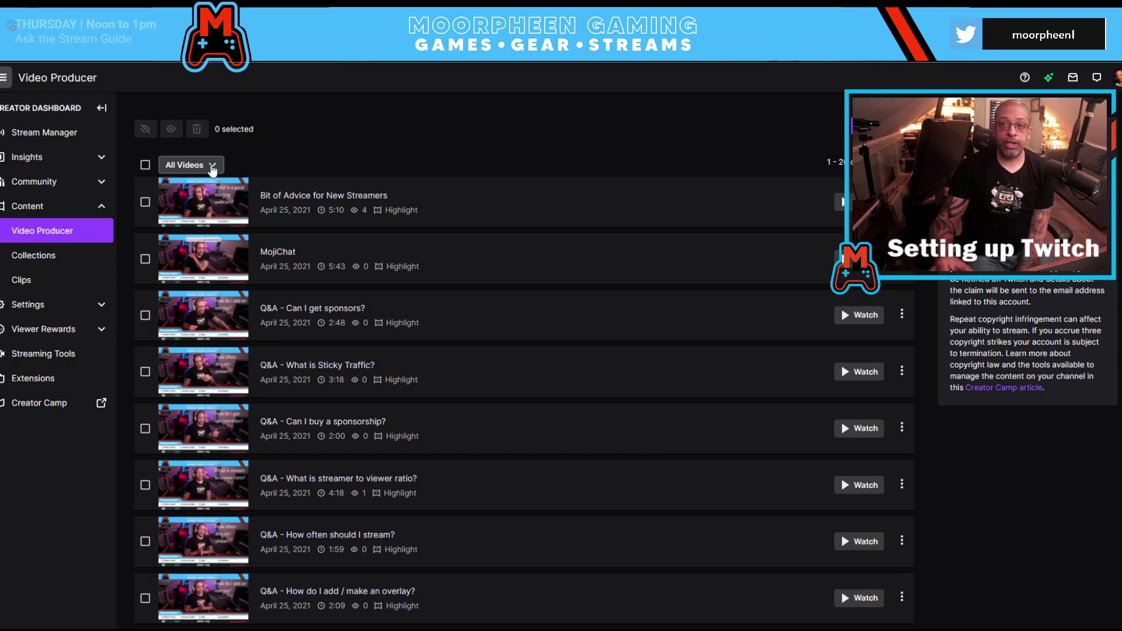
Step: Browse the video list and start highlighting 'Feel better about yourself! Come watch the fails.'
scroll(389, 380, "down", 10)
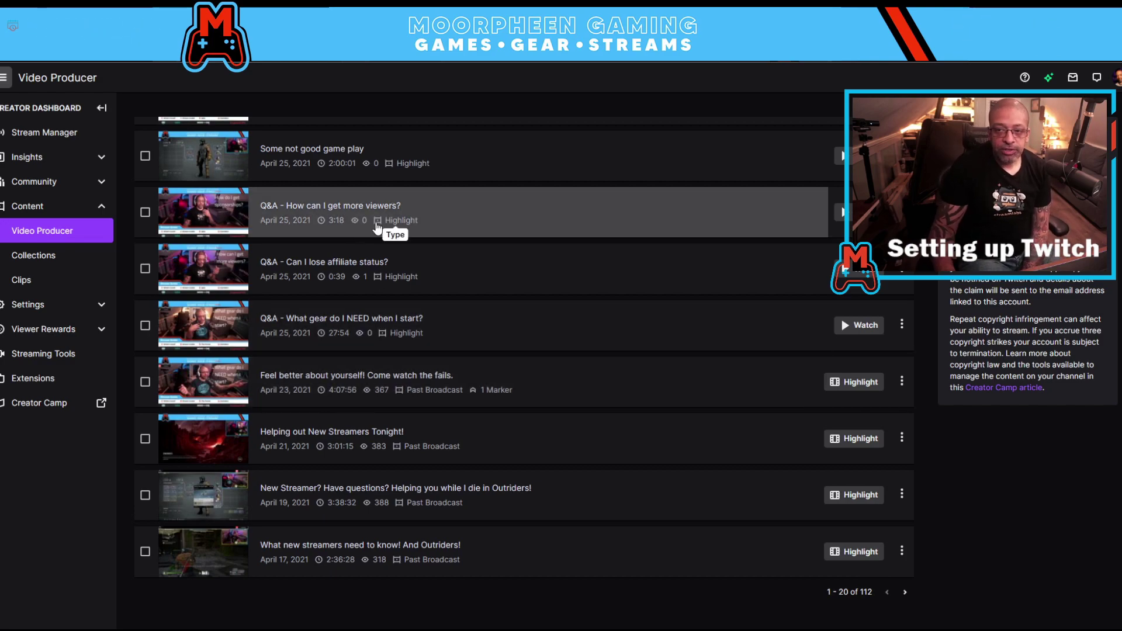
scroll(433, 323, "up", 7)
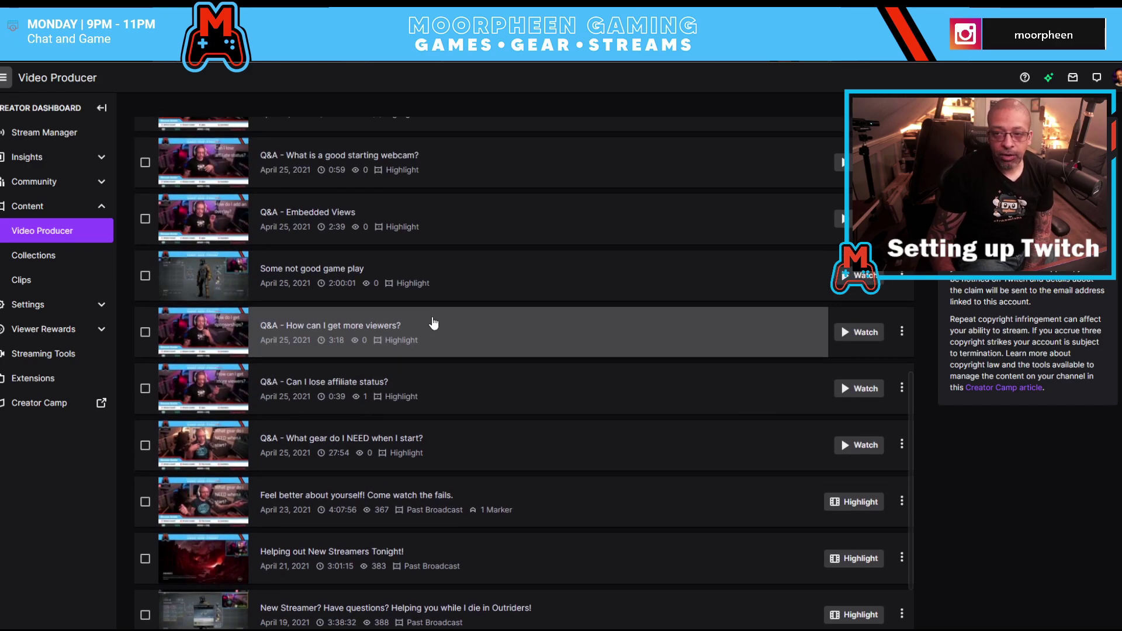
scroll(433, 323, "up", 6)
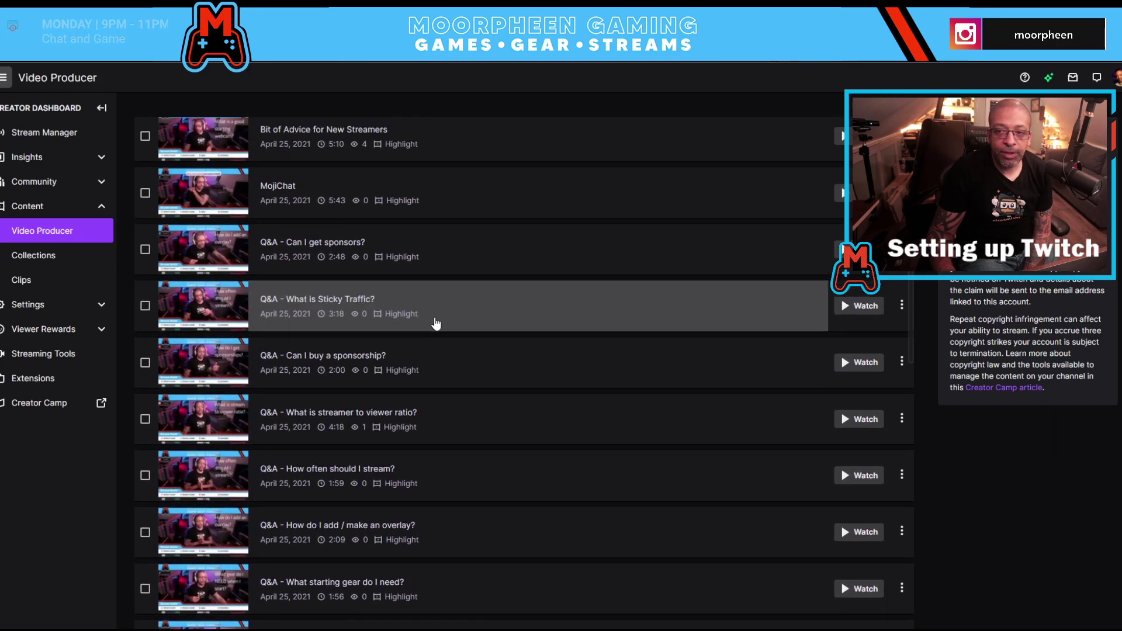
scroll(452, 273, "down", 13)
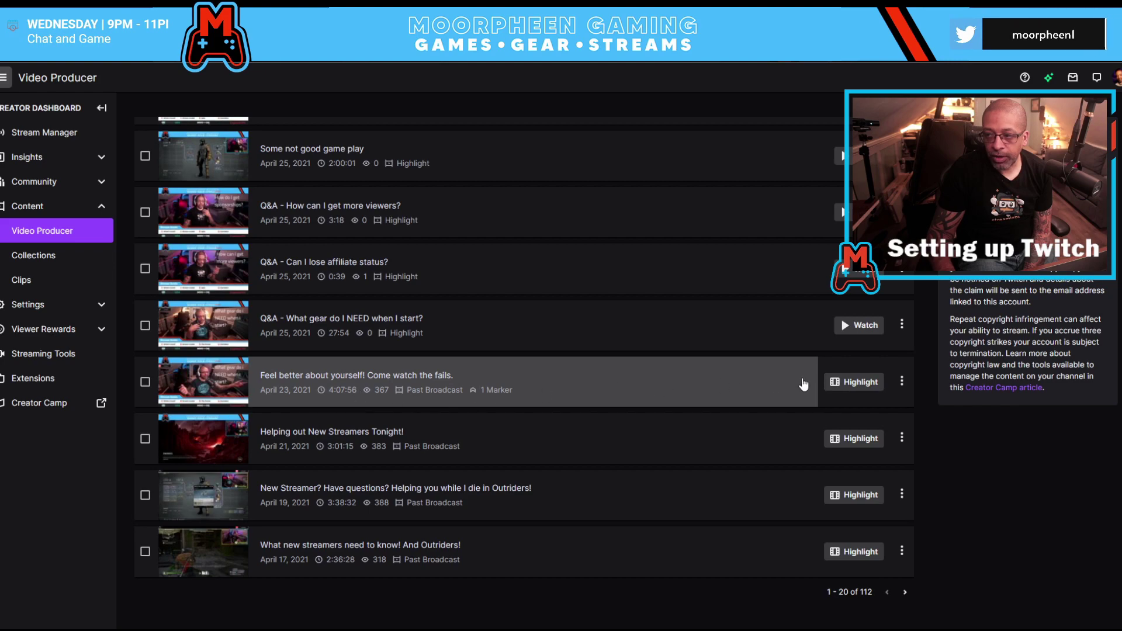
left_click(854, 382)
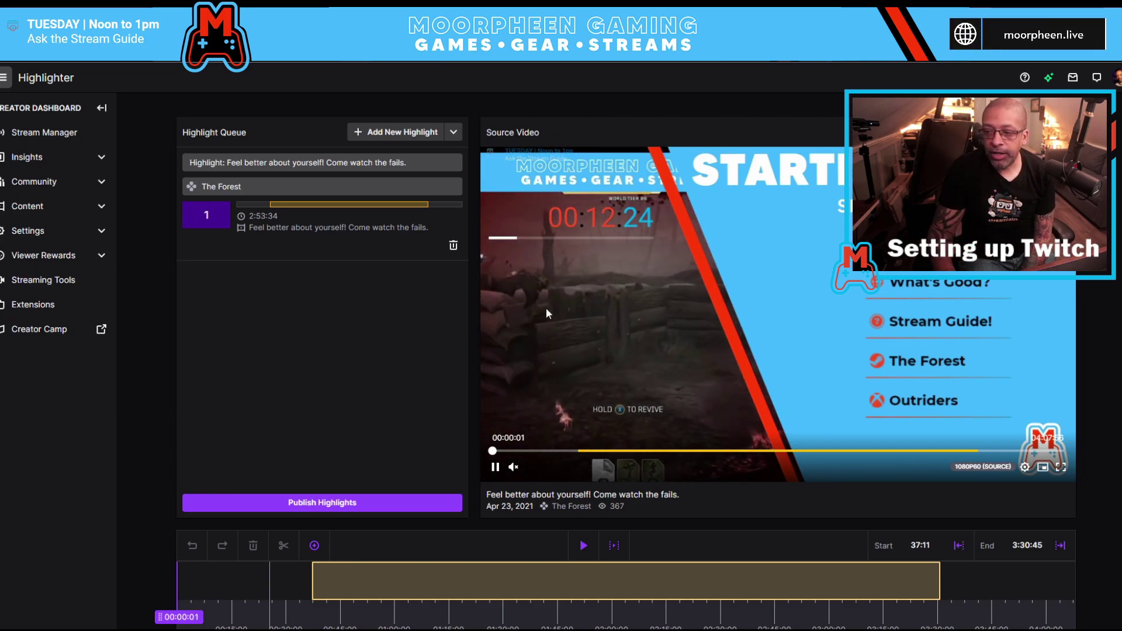
Step: Seek the fails broadcast preview in the Highlighter to about 56 minutes in
scroll(967, 538, "down", 1)
scroll(535, 459, "down", 2)
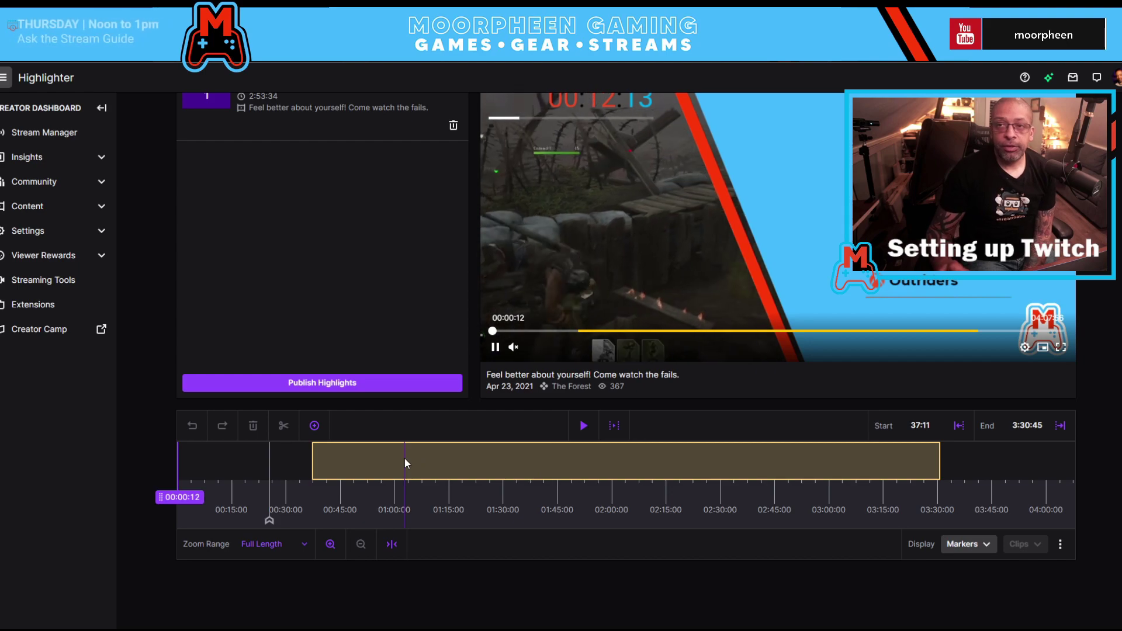
left_click(380, 462)
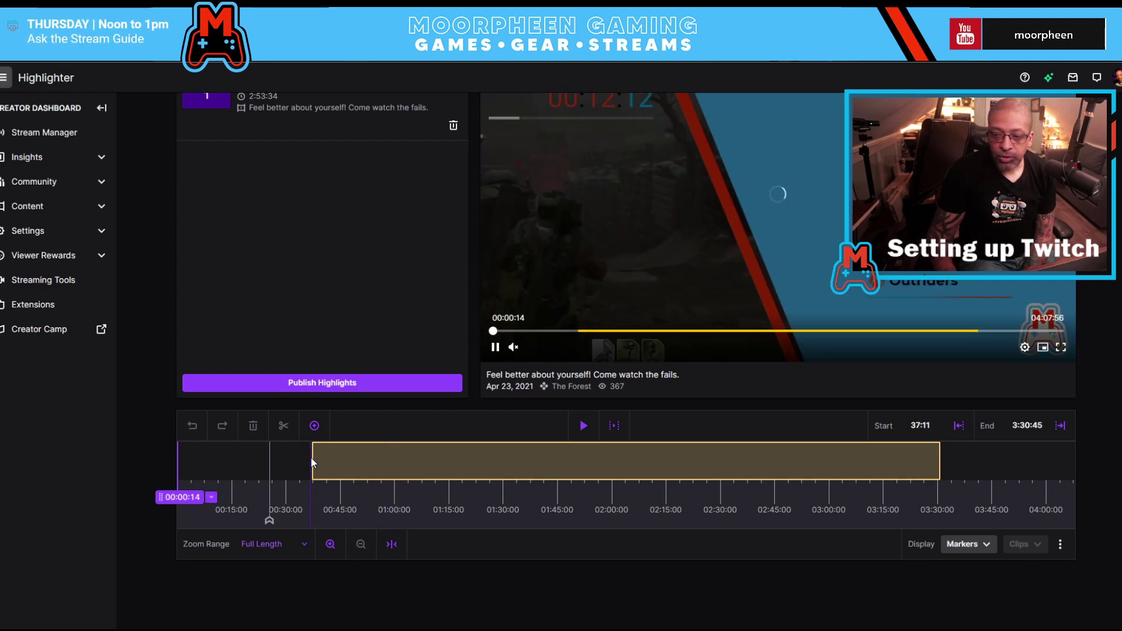
scroll(351, 409, "up", 2)
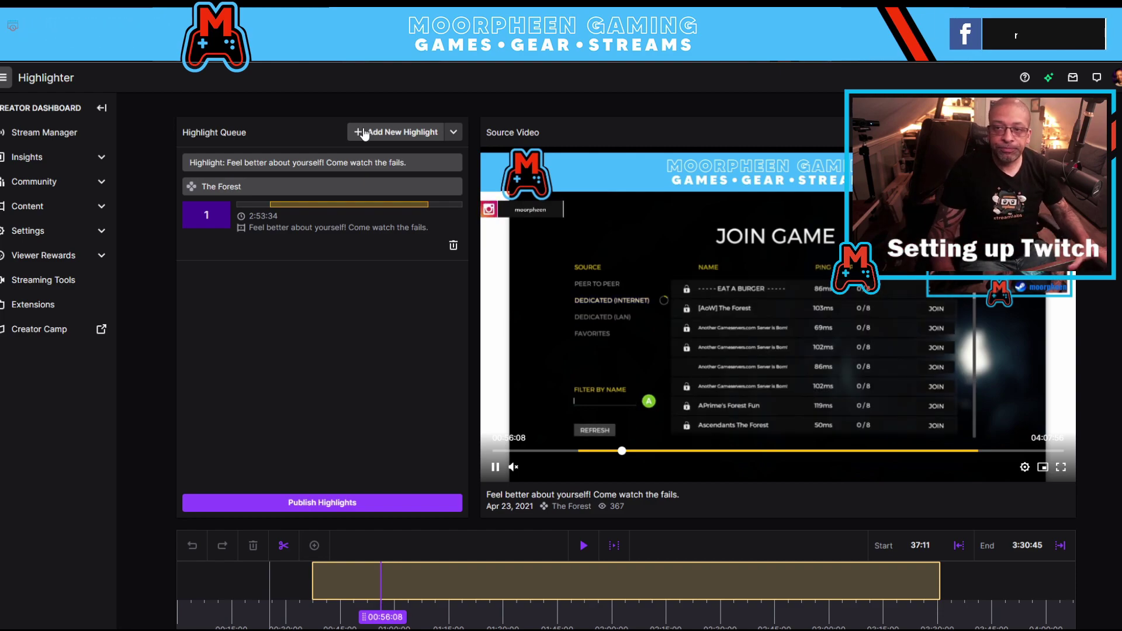
Step: Rename the queued highlight to 'Test Highlight'
left_click_drag(417, 159, 169, 172)
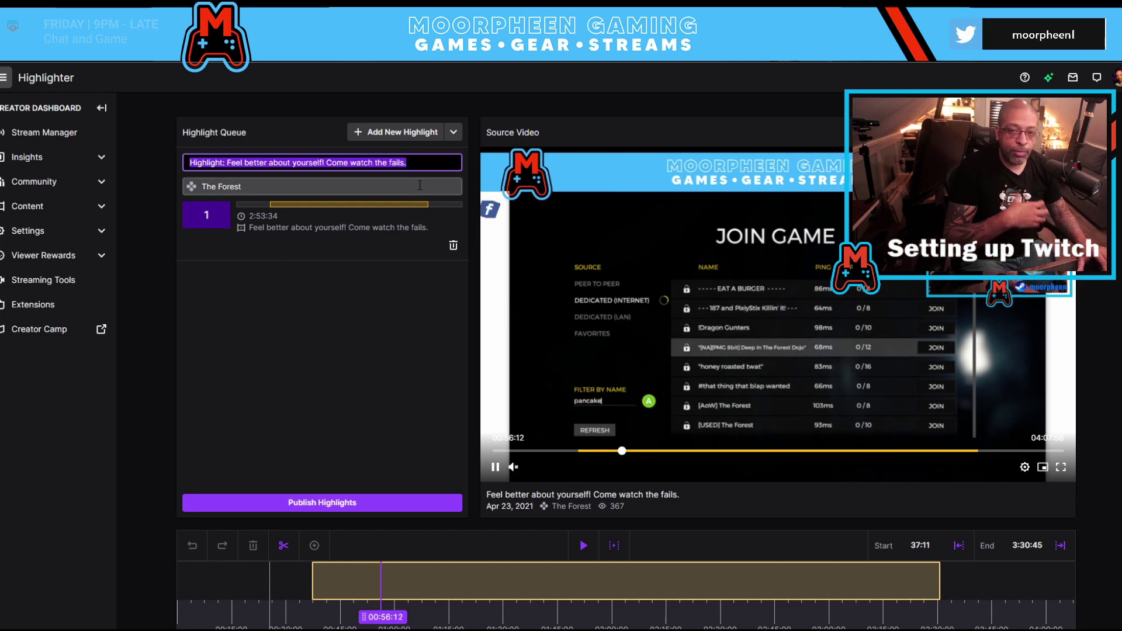
type("Y")
key("BackSpace")
type("T")
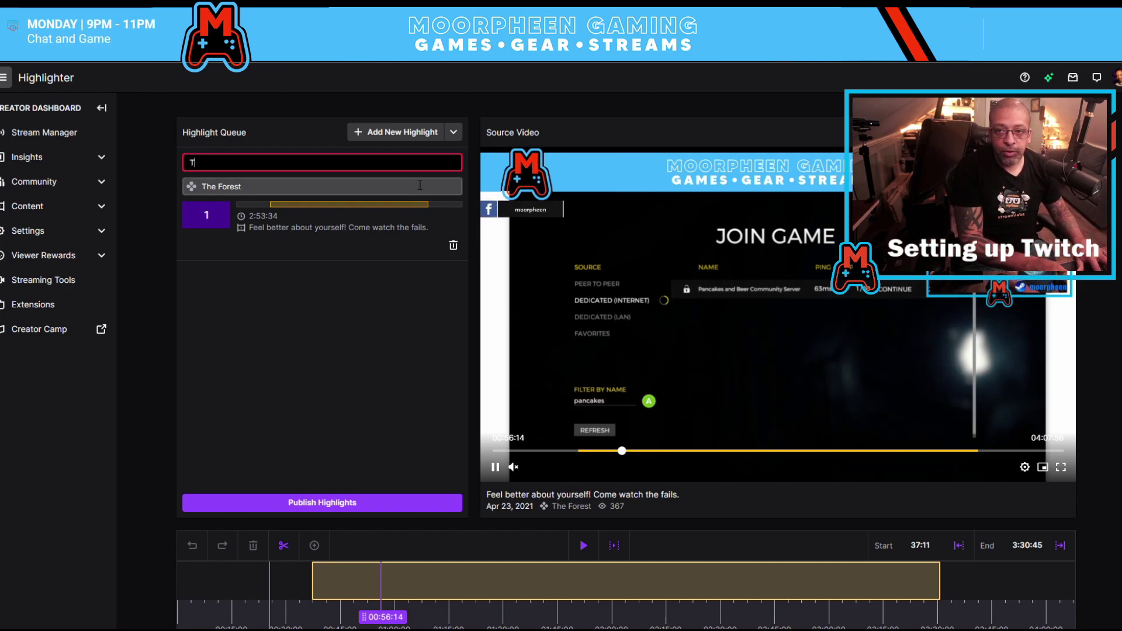
type("est ")
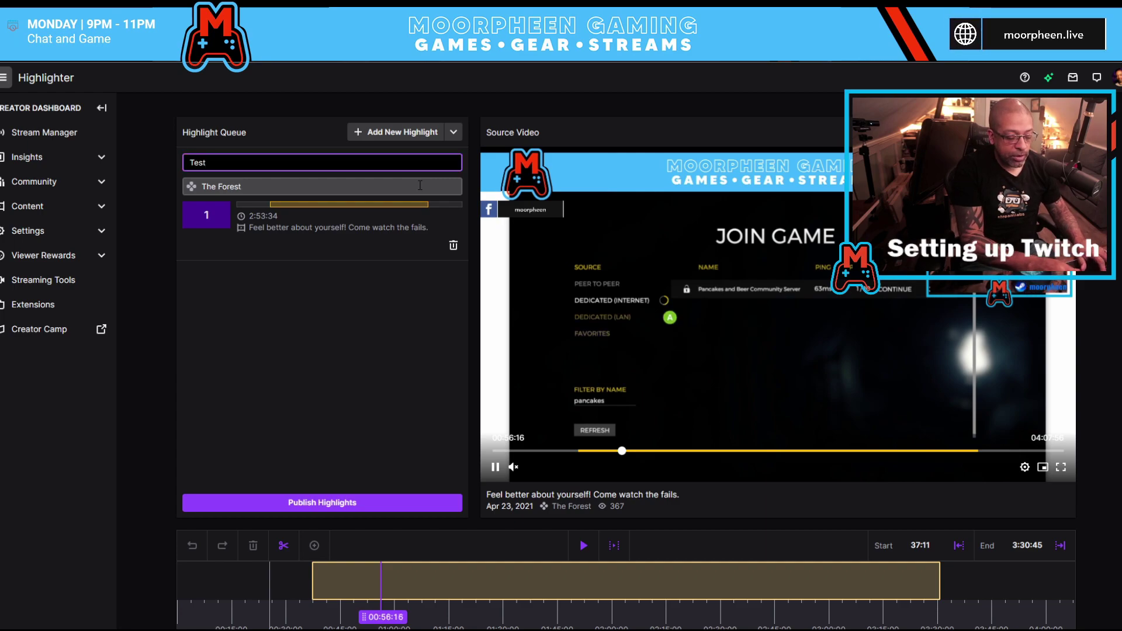
type("Highlight")
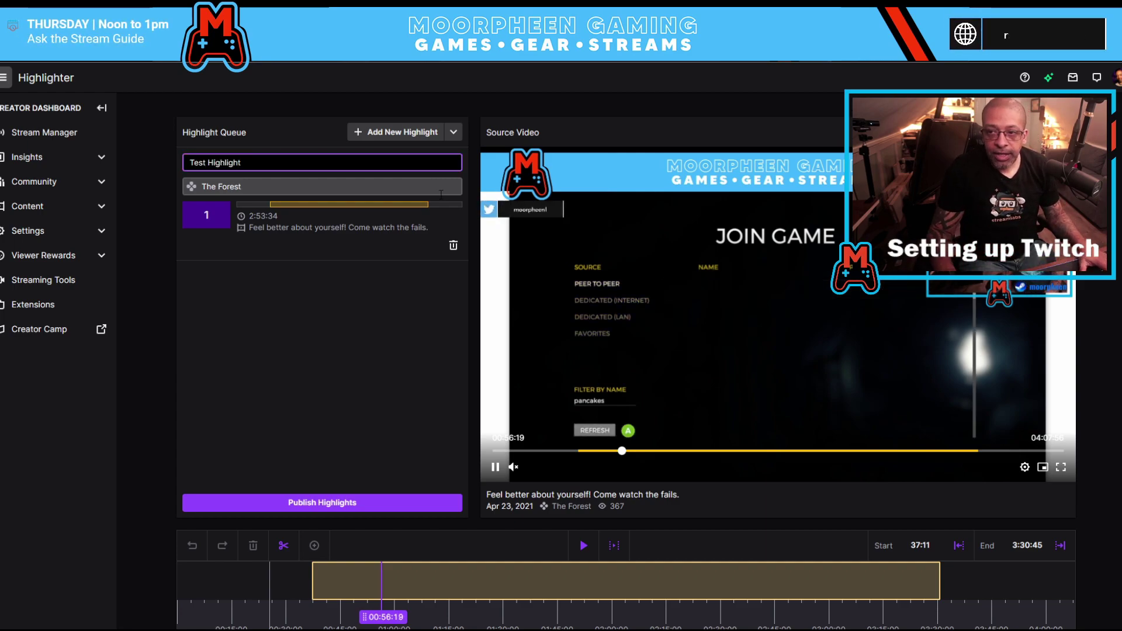
Step: Change the highlight's category to Just Chatting
left_click(441, 194)
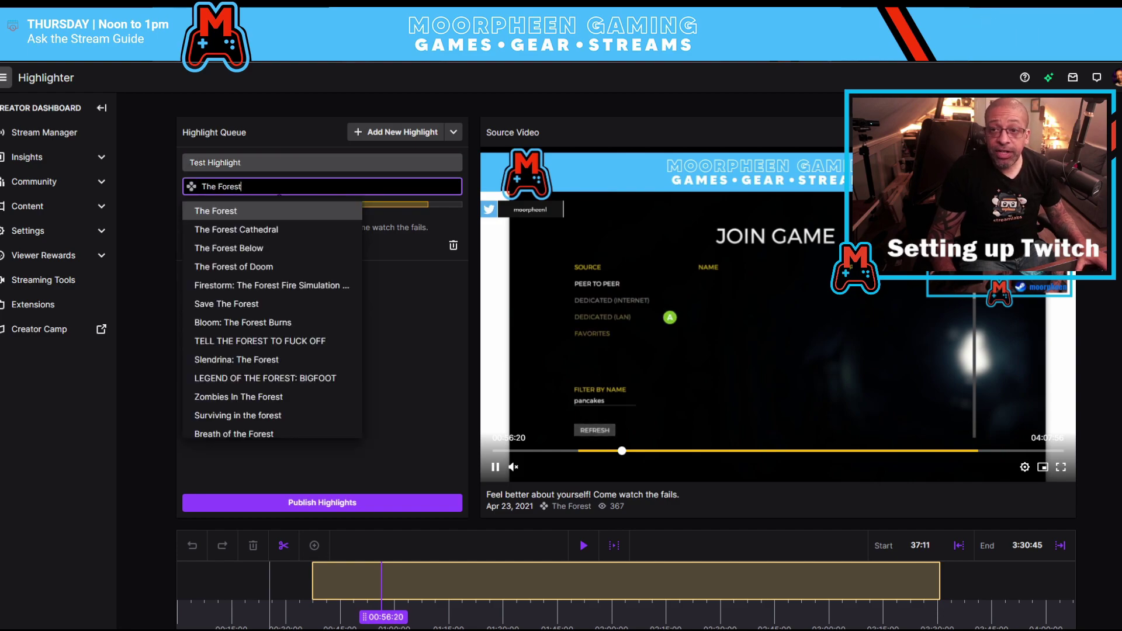
key("BackSpace")
key("BackSpace")
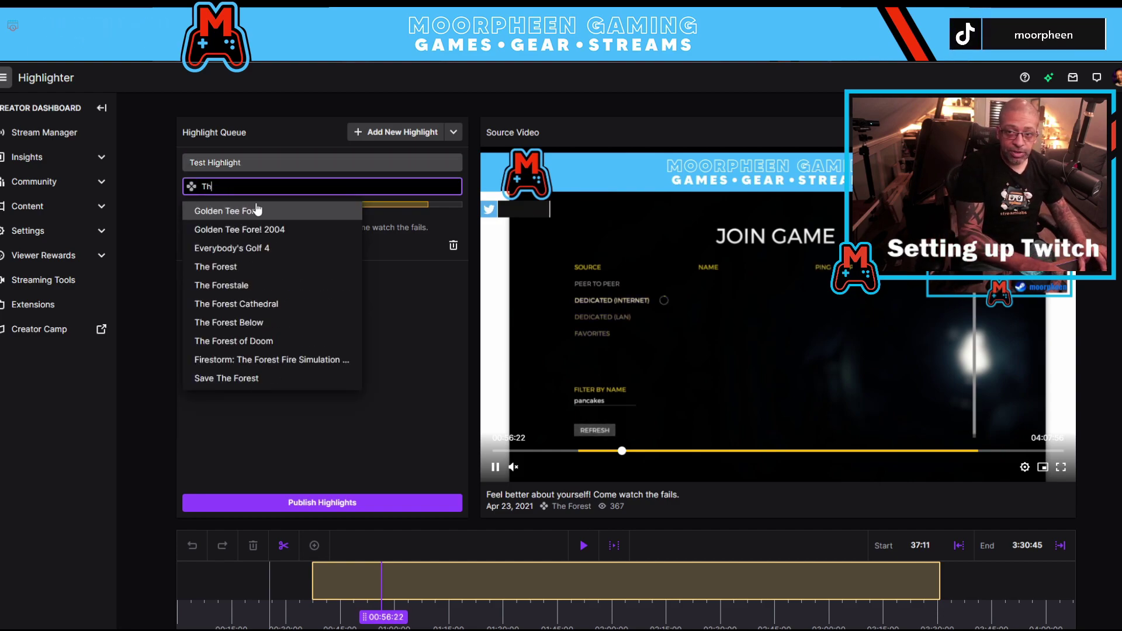
key("BackSpace")
key("BackSpace")
type("Just c")
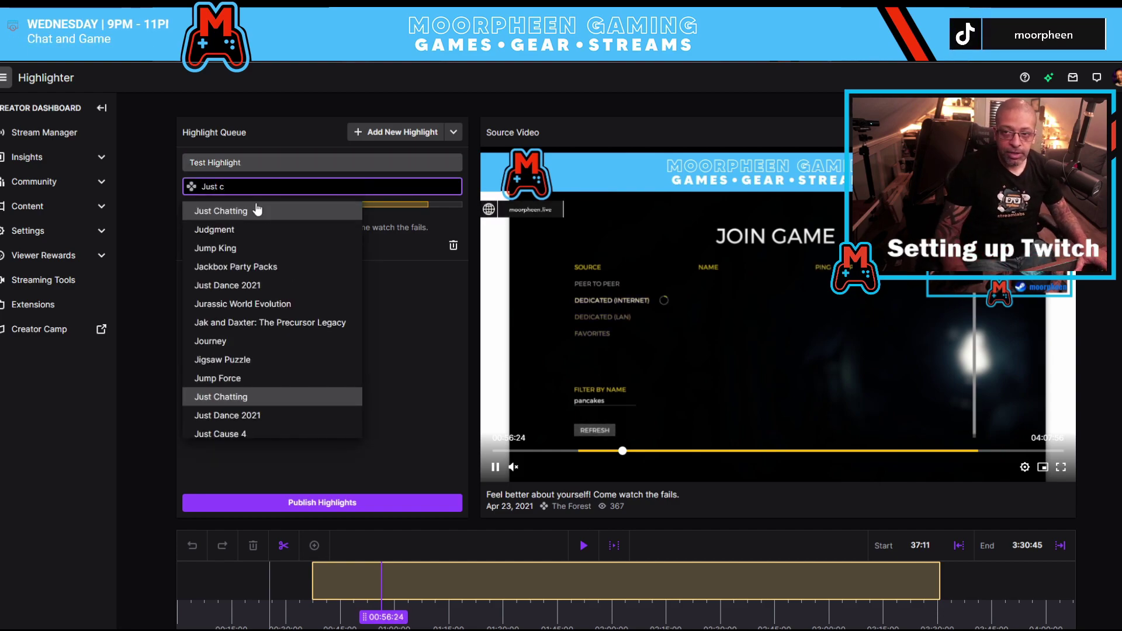
left_click(257, 210)
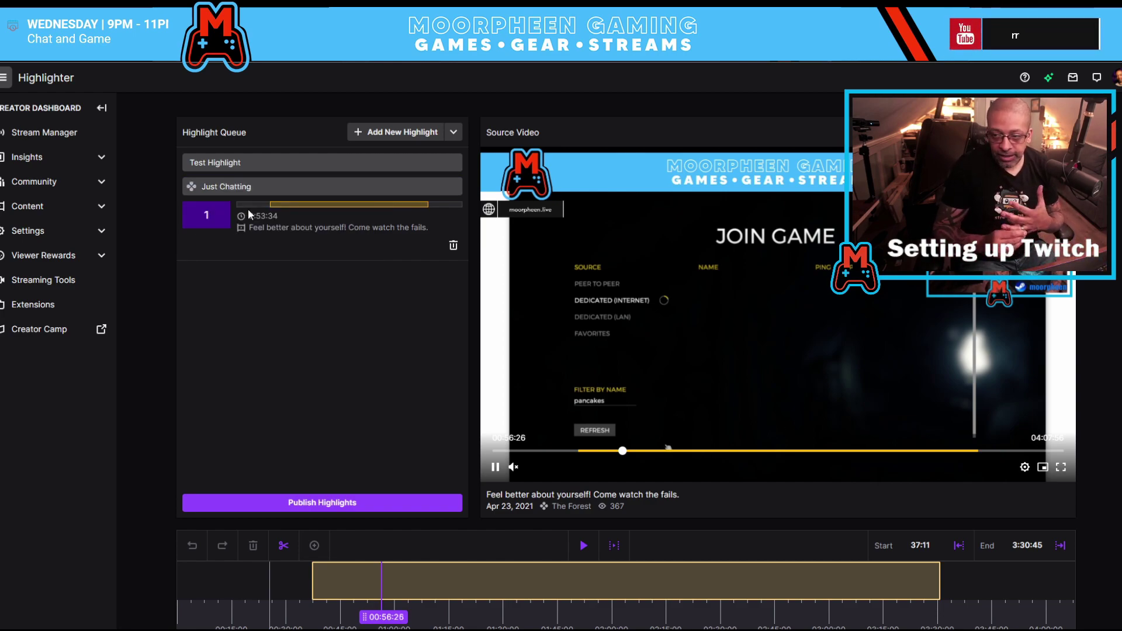
scroll(444, 350, "down", 3)
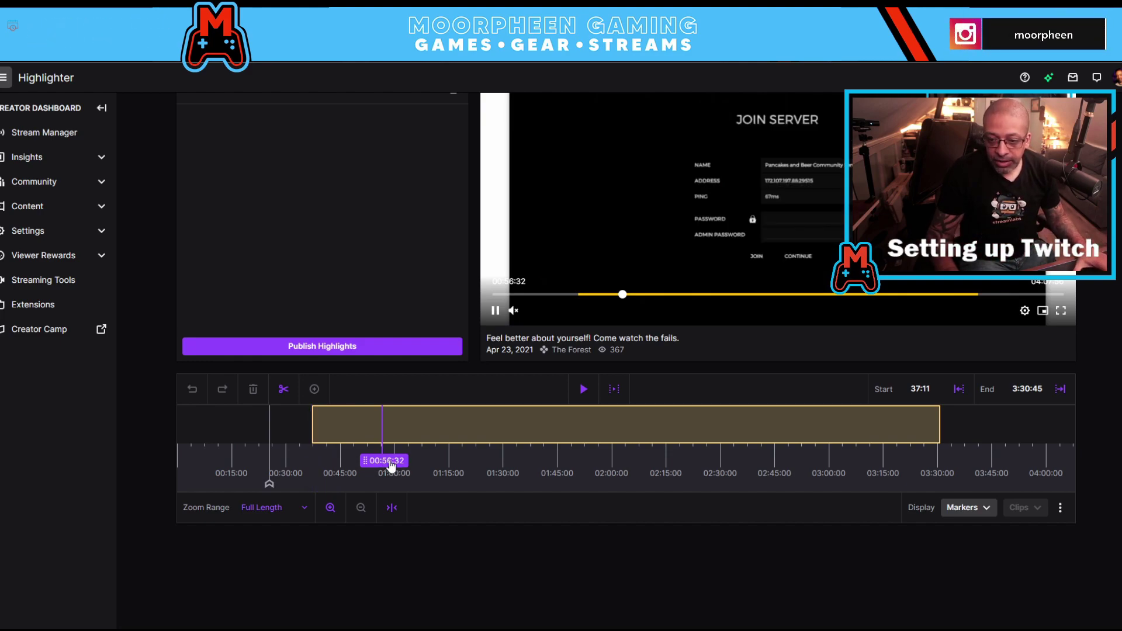
Step: Trim the first highlight to 7:23–20:24 (13:01) and queue a second highlight
left_click_drag(391, 464, 243, 460)
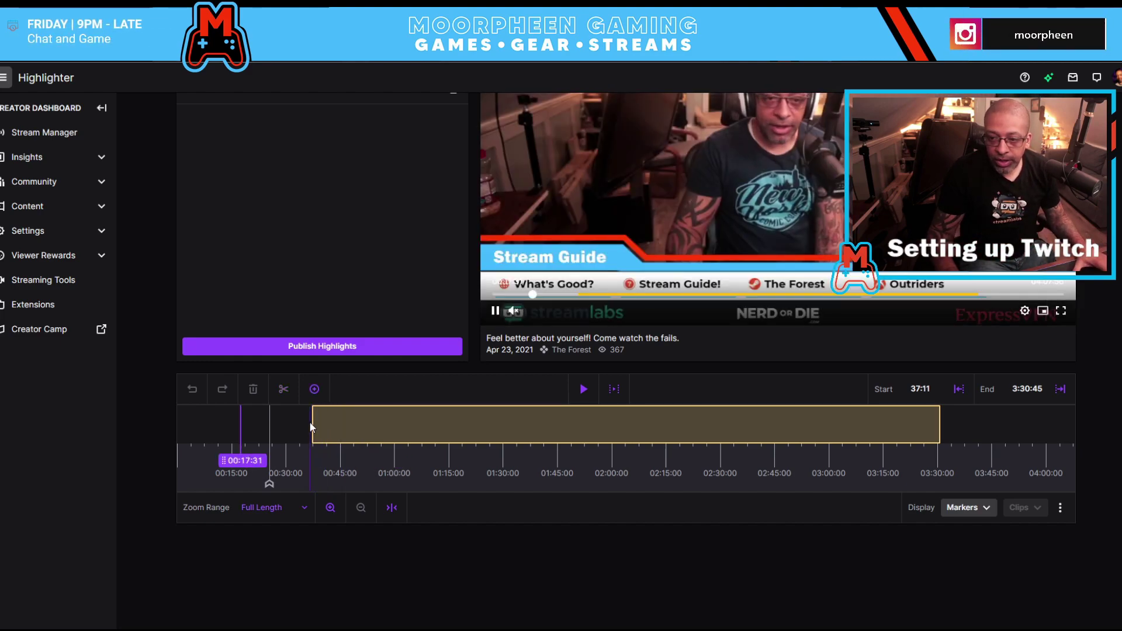
left_click_drag(298, 427, 222, 422)
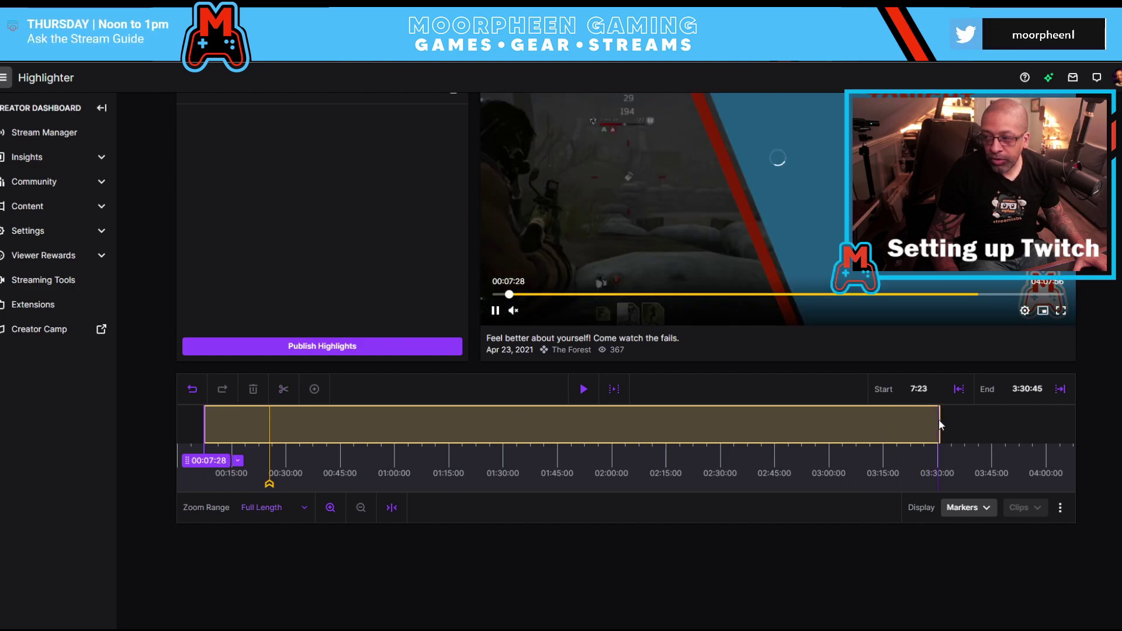
left_click_drag(938, 419, 250, 417)
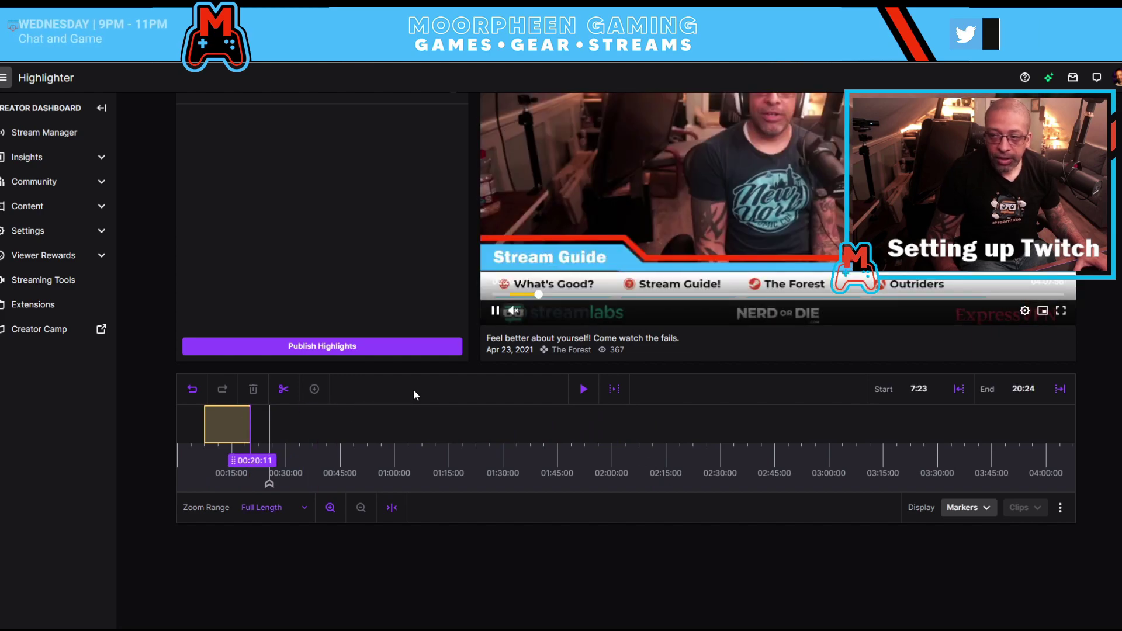
scroll(412, 390, "up", 1)
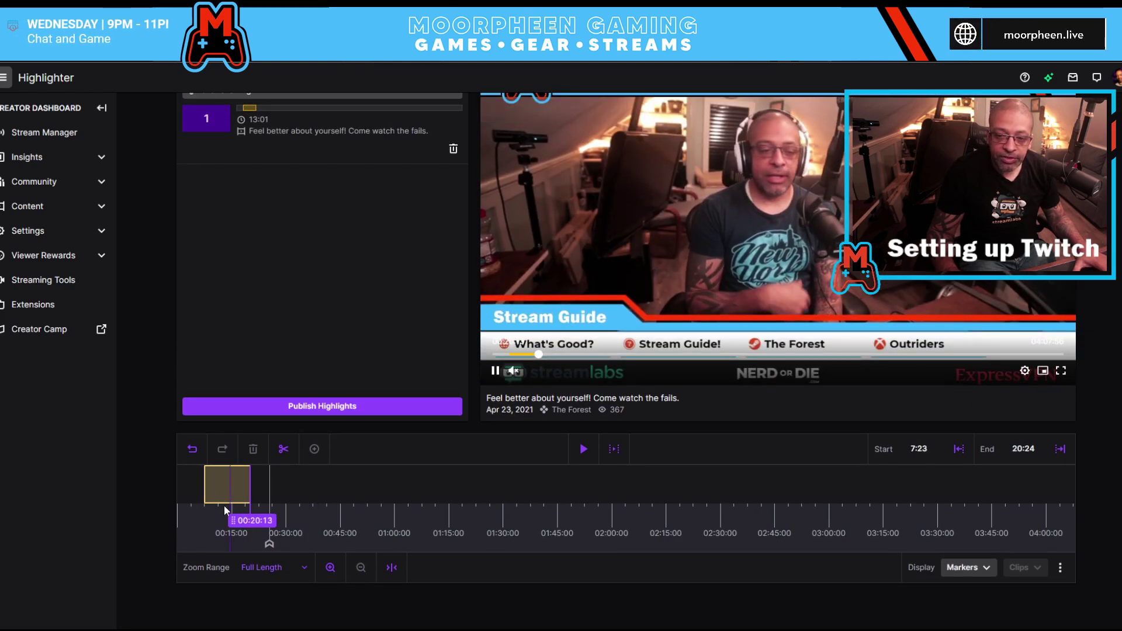
scroll(293, 359, "up", 2)
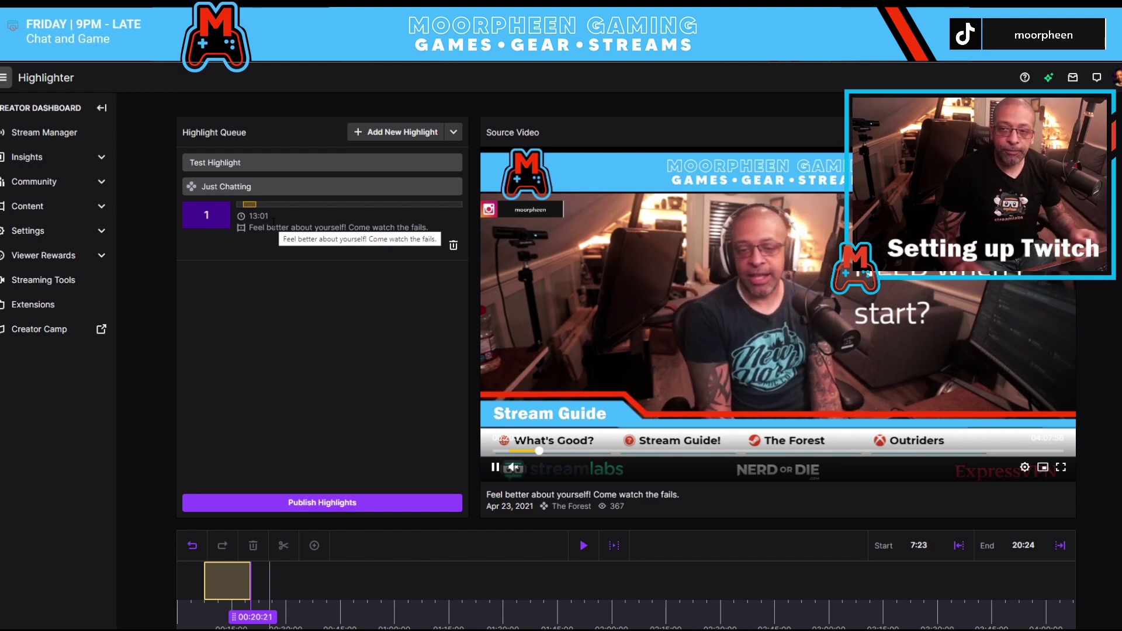
scroll(318, 346, "down", 2)
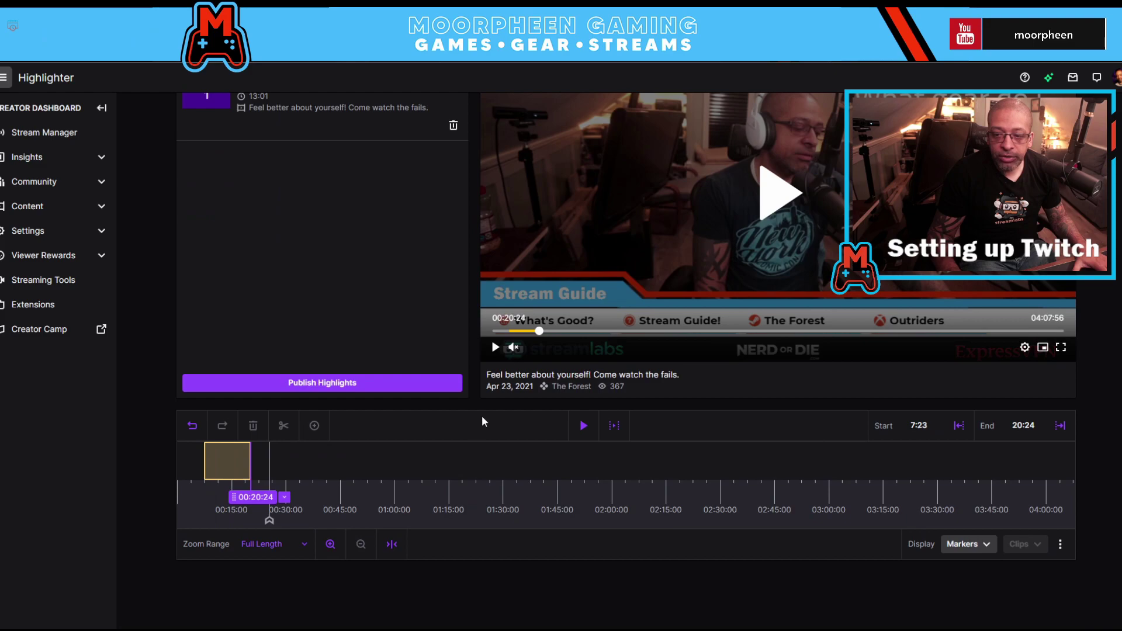
scroll(444, 427, "up", 2)
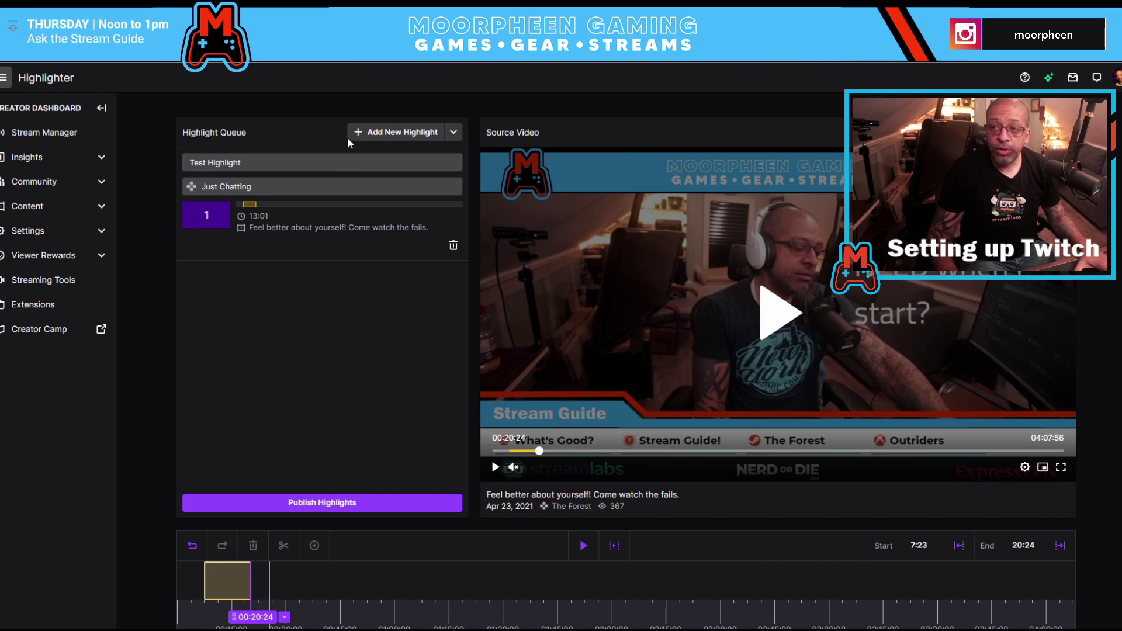
left_click(371, 133)
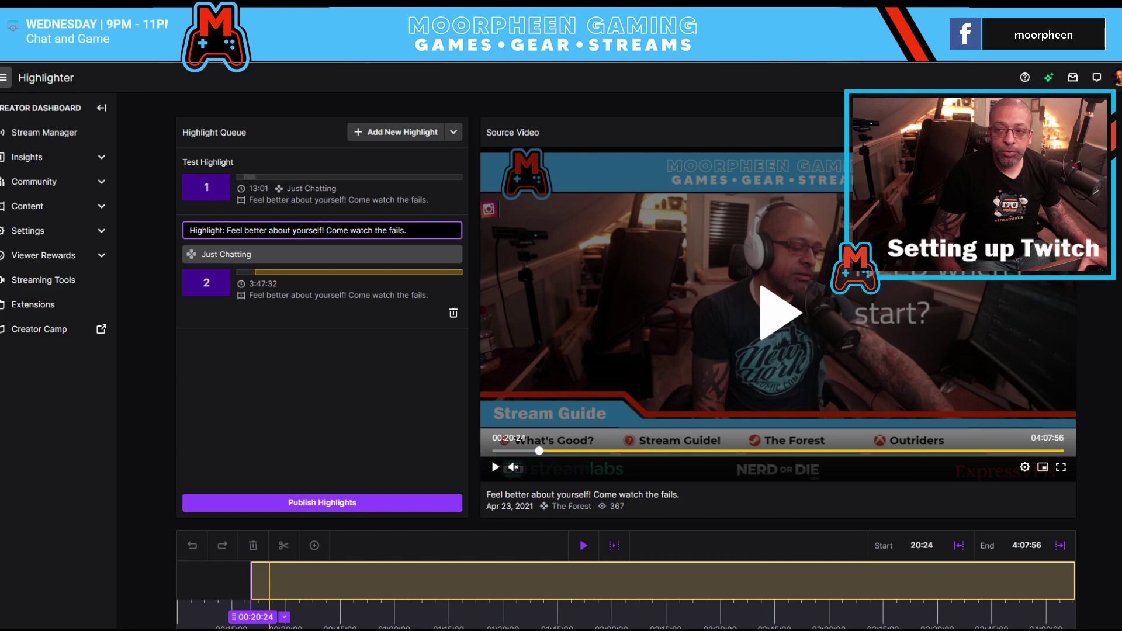
Step: Retitle the second highlight 'Another Test' and set its category to Outriders
left_click_drag(406, 231, 111, 232)
type("Another Test")
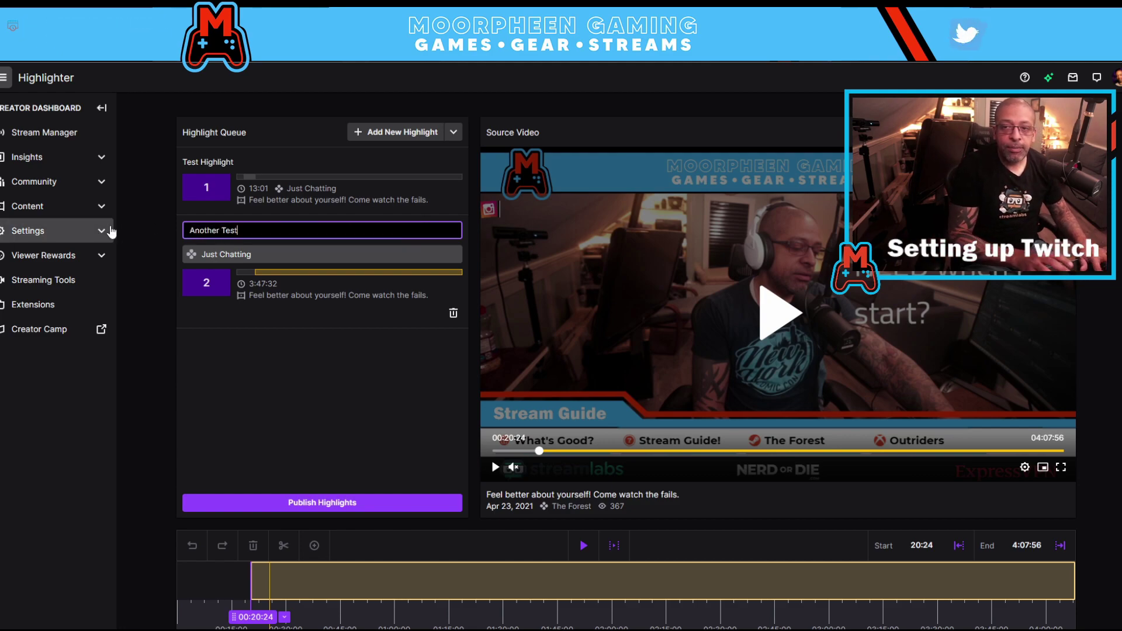
left_click(364, 255)
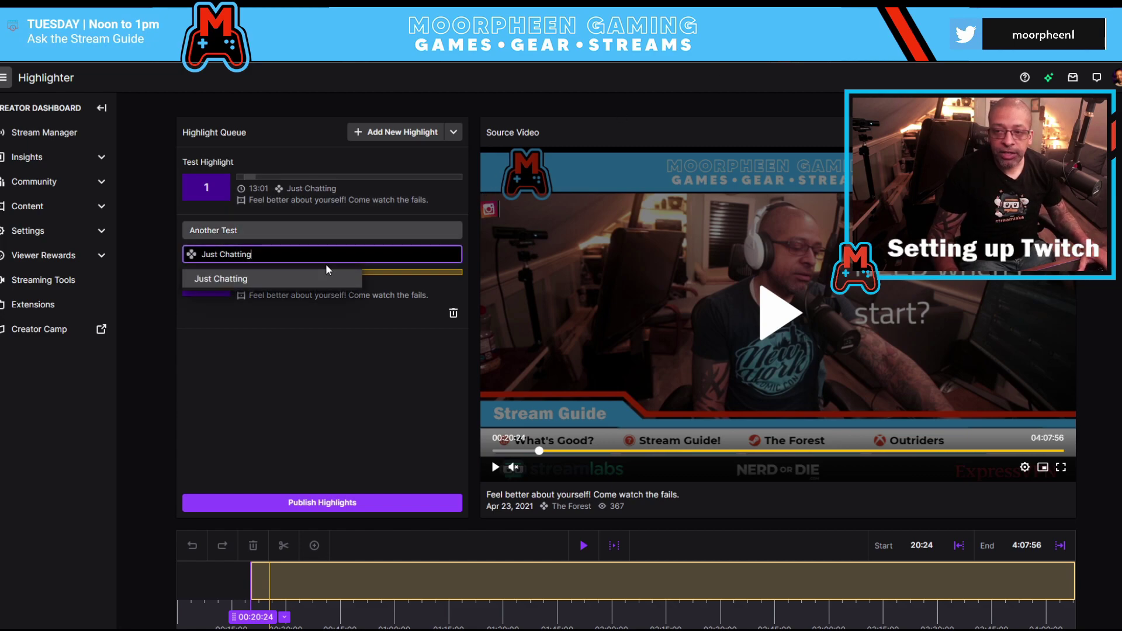
key("ctrl+a")
type("Outri")
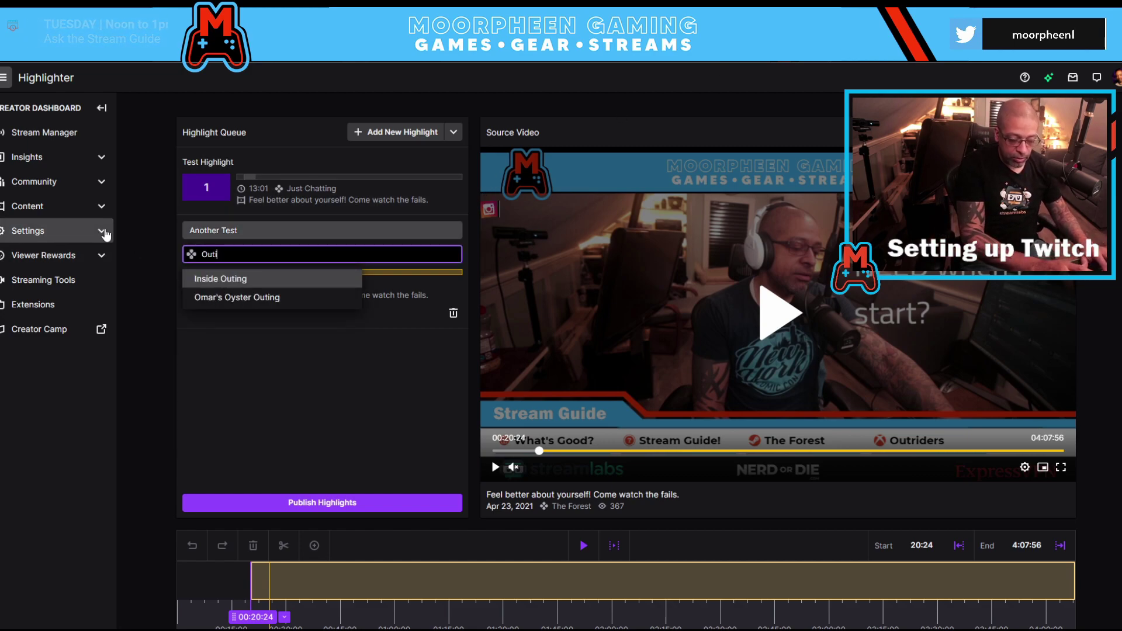
key("Return")
scroll(254, 513, "down", 1)
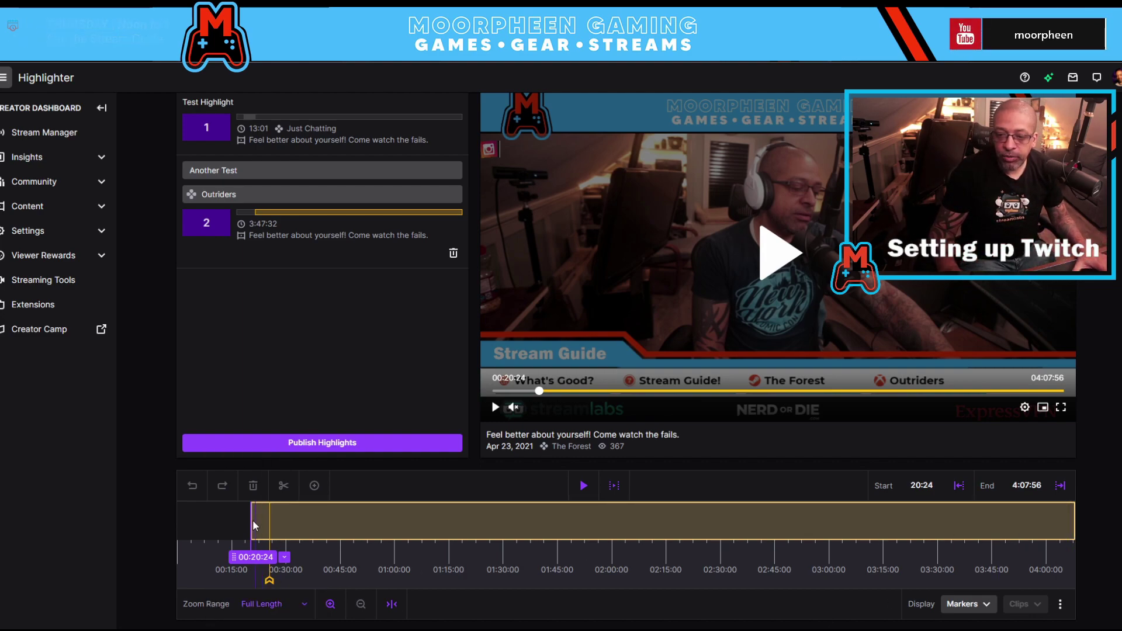
Step: Trim the second highlight to 1:25:36–1:54:02 and queue a third highlight
left_click_drag(253, 516, 488, 517)
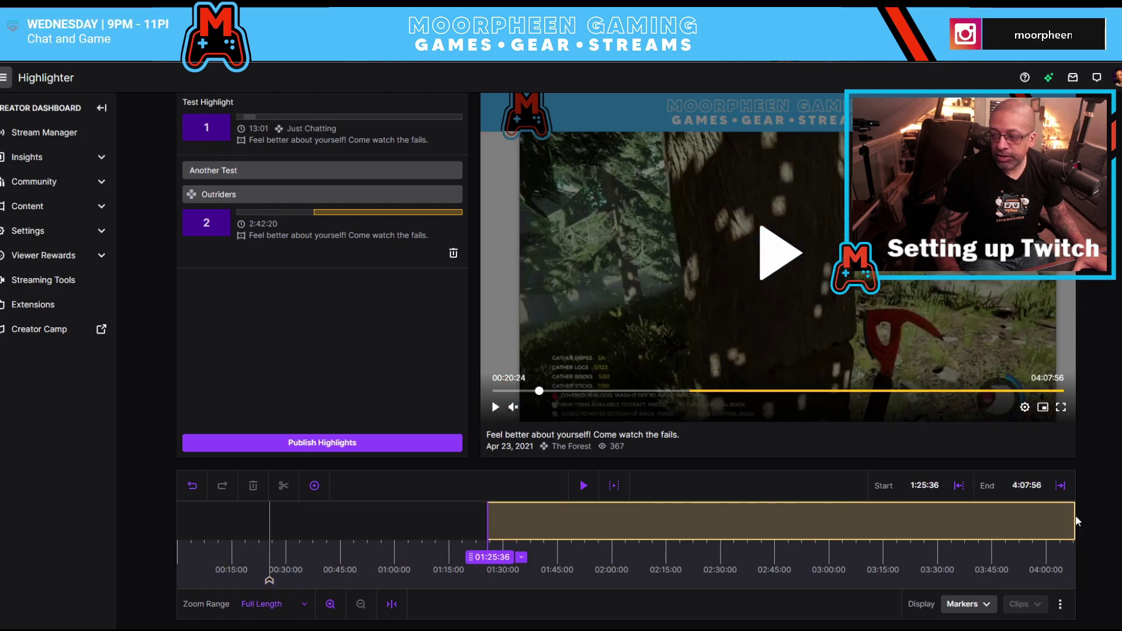
left_click_drag(1073, 517, 575, 519)
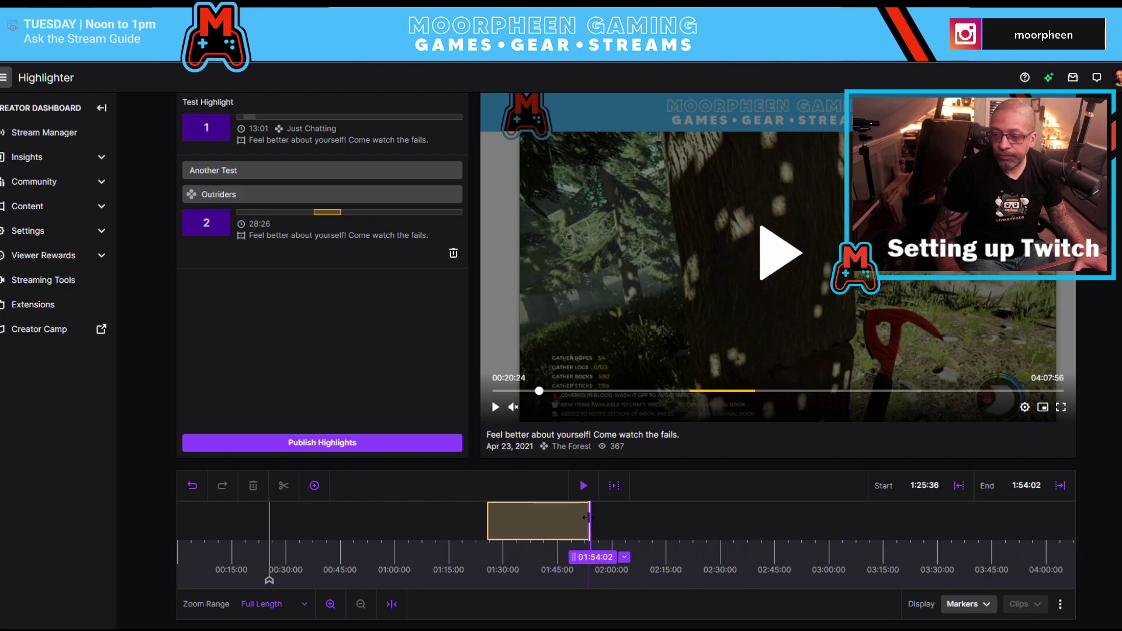
scroll(401, 145, "up", 1)
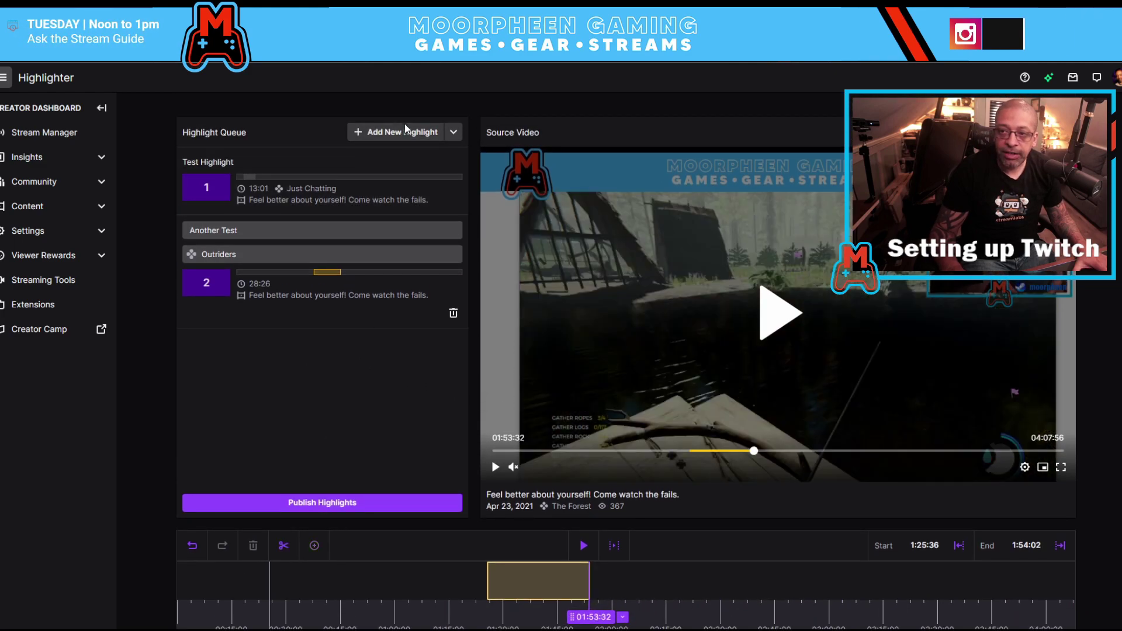
left_click(406, 132)
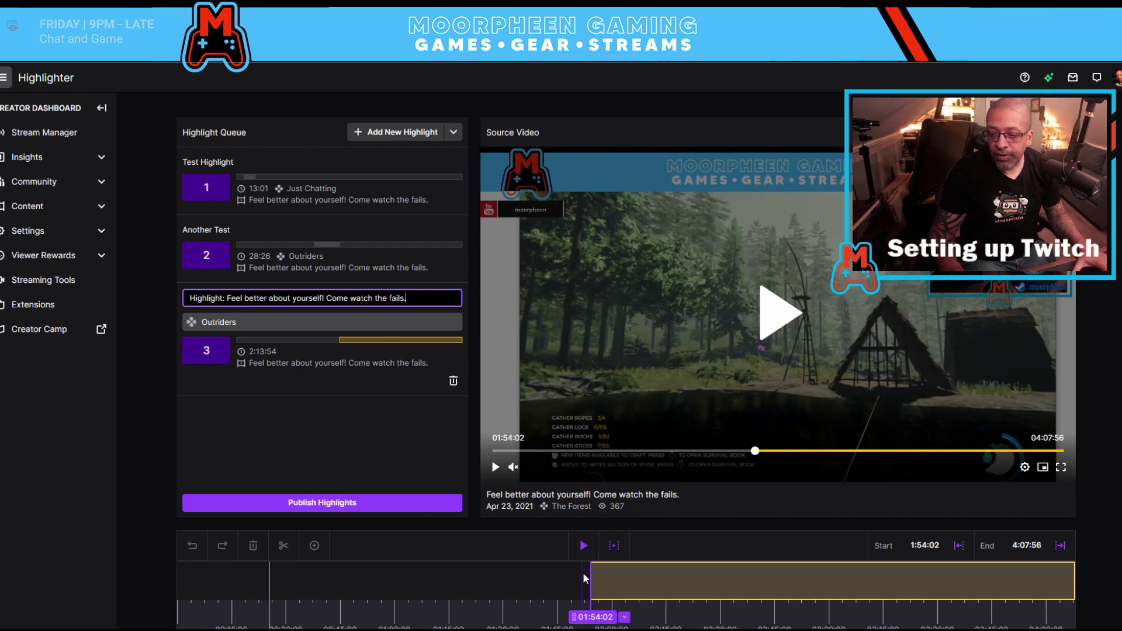
Step: Trim the third highlight to 35:05–51:58 and publish all queued highlights
left_click_drag(593, 583, 305, 573)
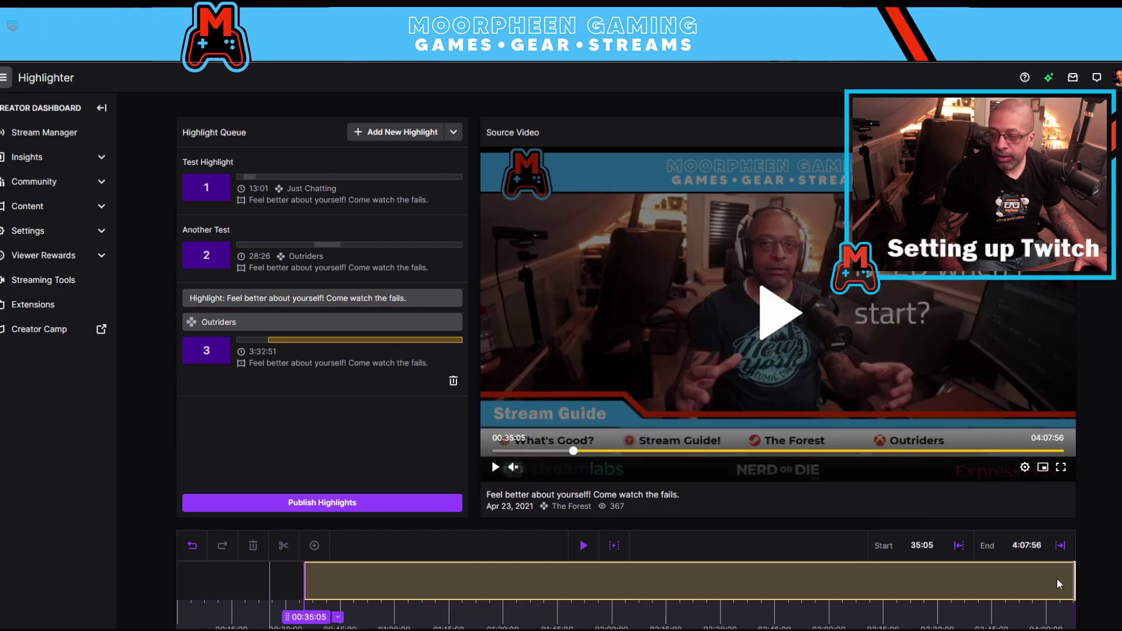
left_click_drag(1073, 583, 362, 596)
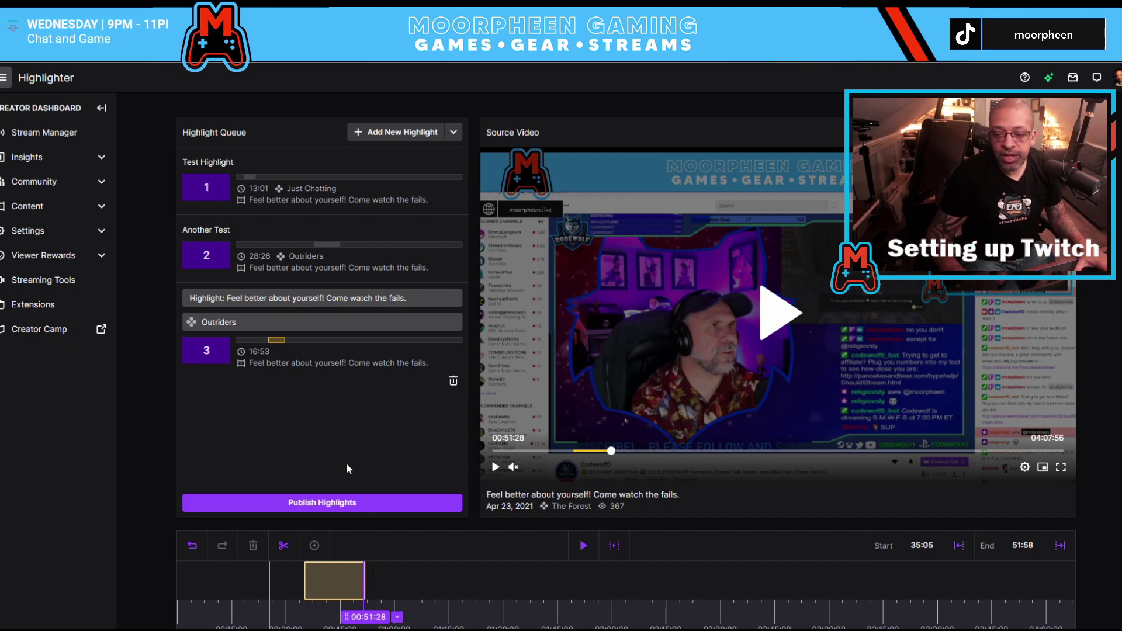
left_click(339, 502)
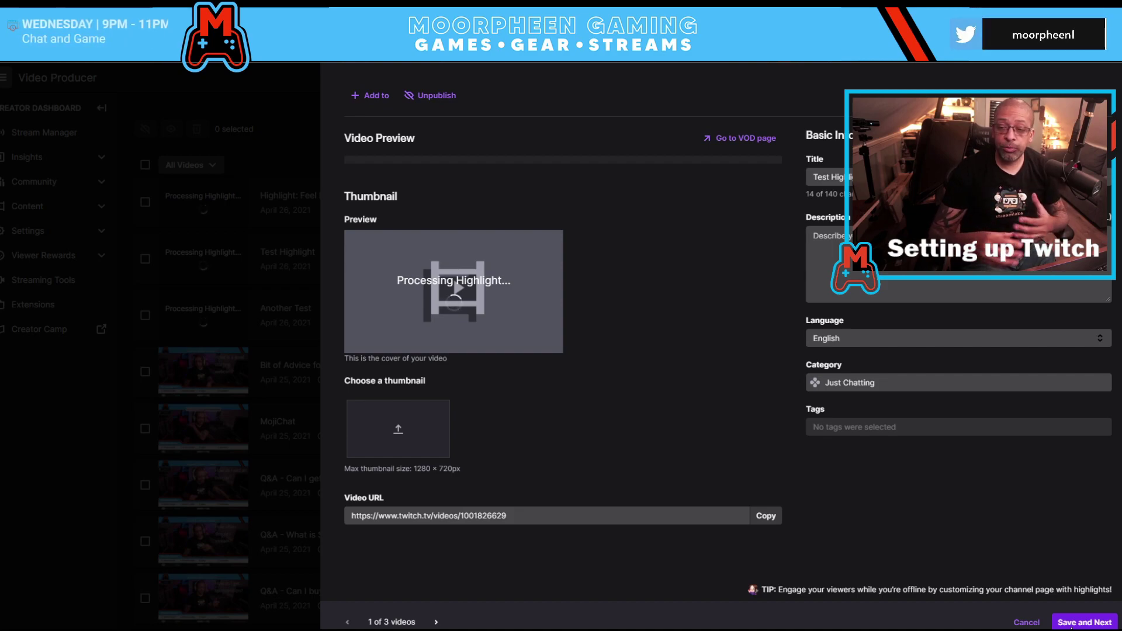
Step: Close the new highlight's details panel, returning to the Video Producer list
left_click(1024, 622)
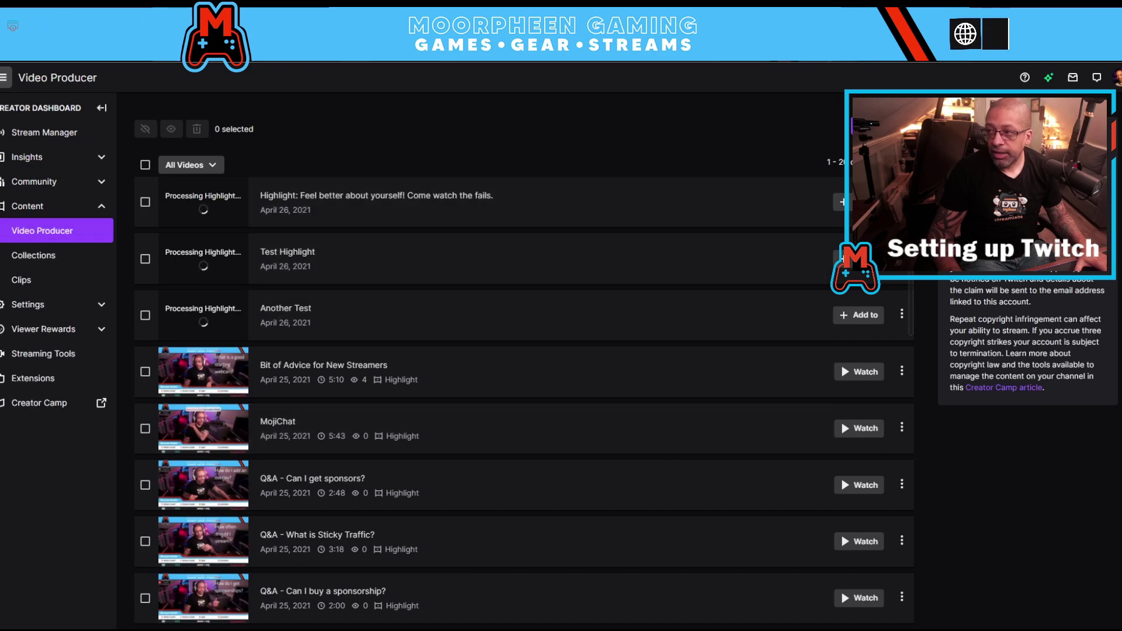
Step: Unpublish the Feel better highlight, then delete Test Highlight, Another Test and Feel better
left_click(901, 201)
left_click(851, 281)
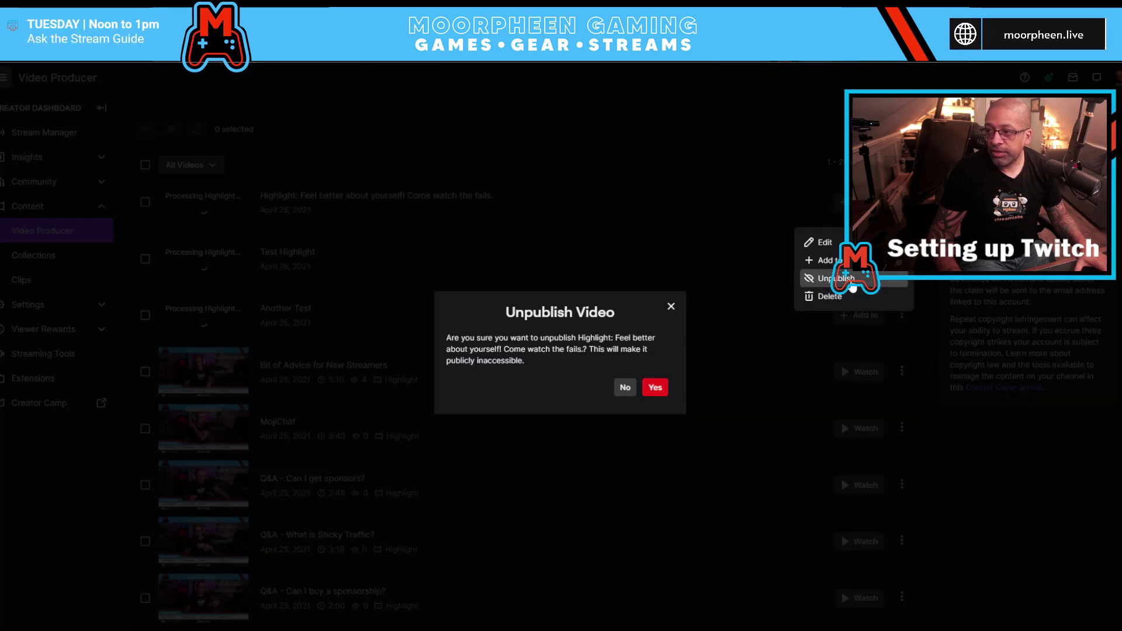
left_click(656, 388)
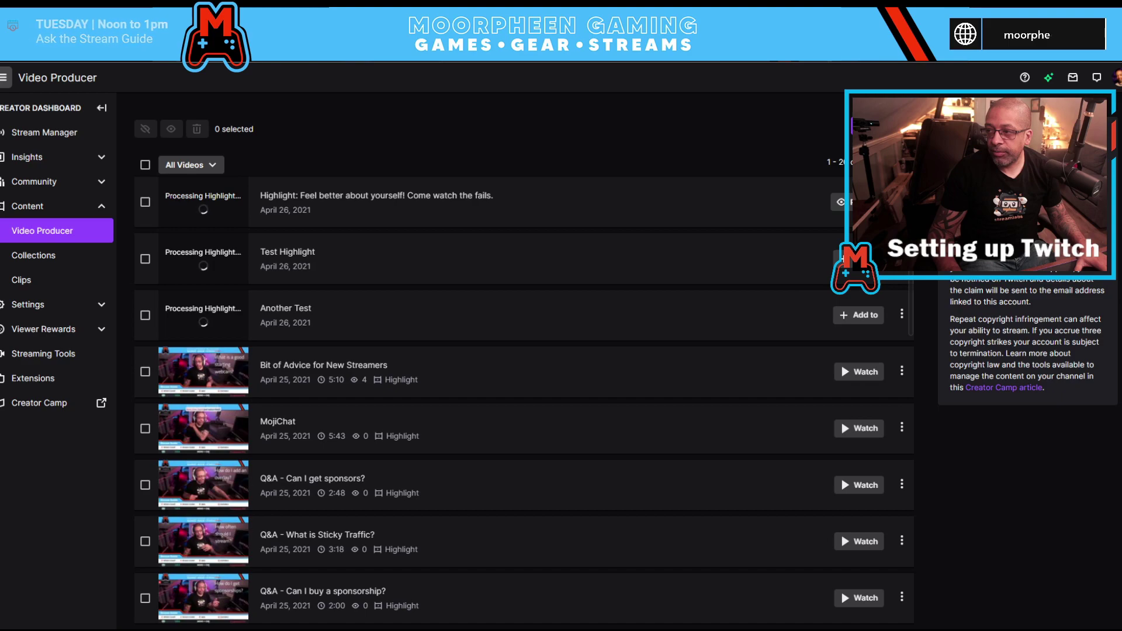
left_click(901, 258)
left_click(830, 352)
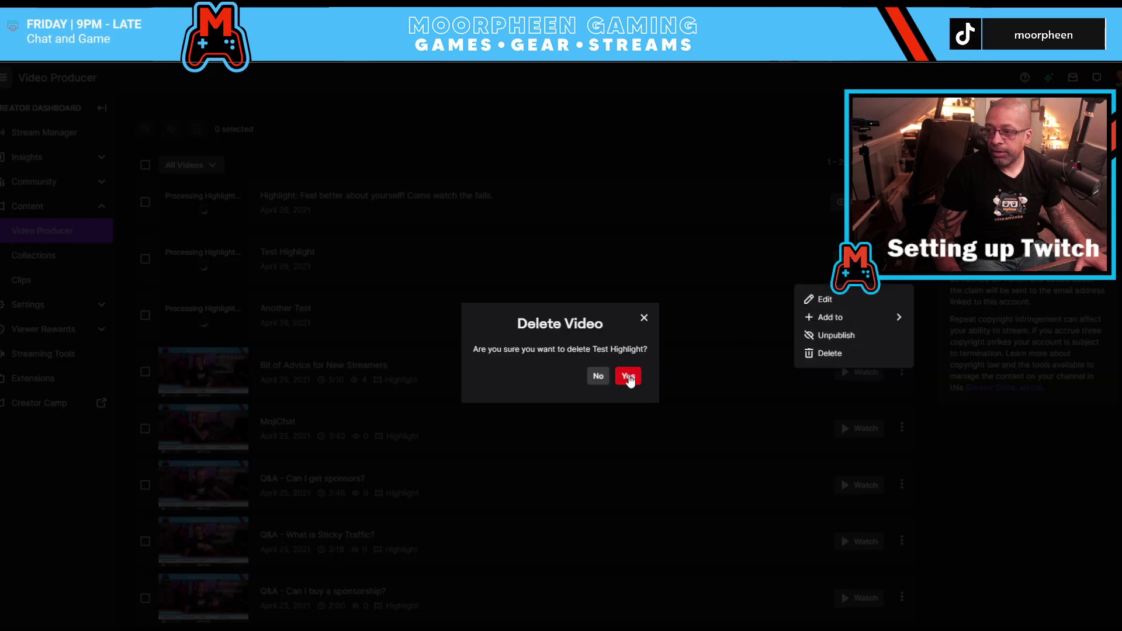
left_click(628, 377)
left_click(902, 259)
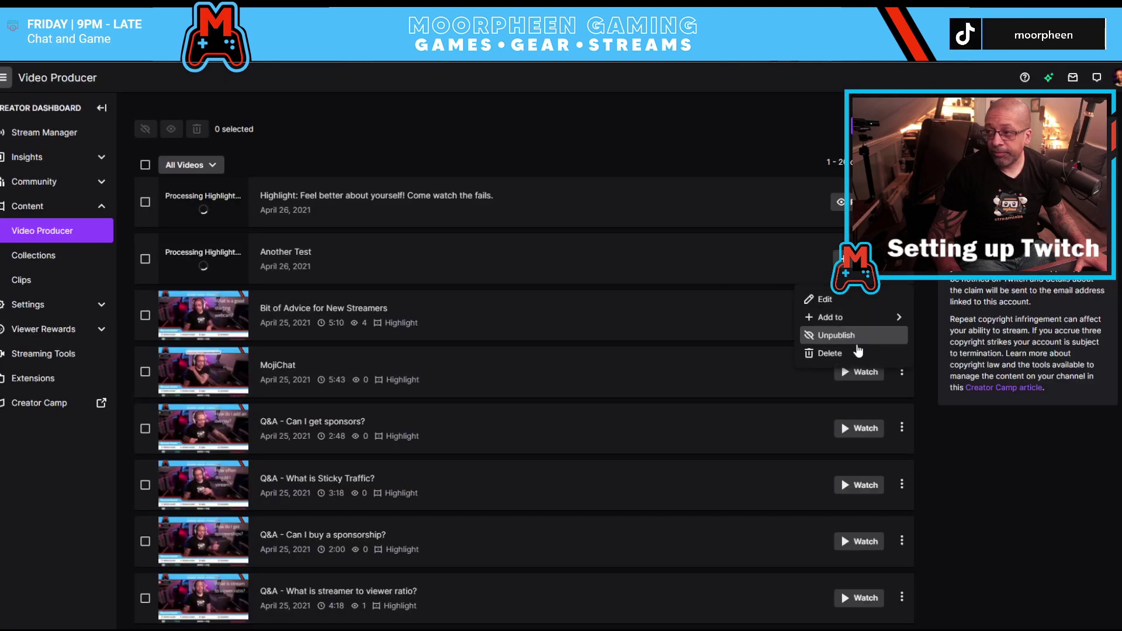
left_click(830, 352)
left_click(628, 377)
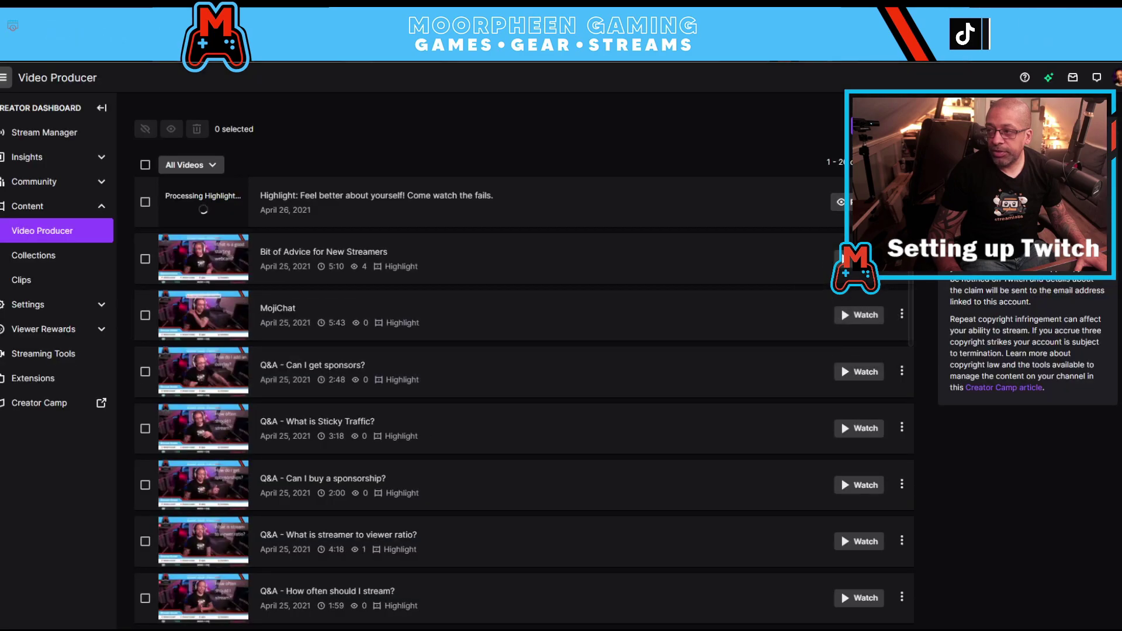
left_click(902, 258)
left_click(830, 296)
left_click(655, 383)
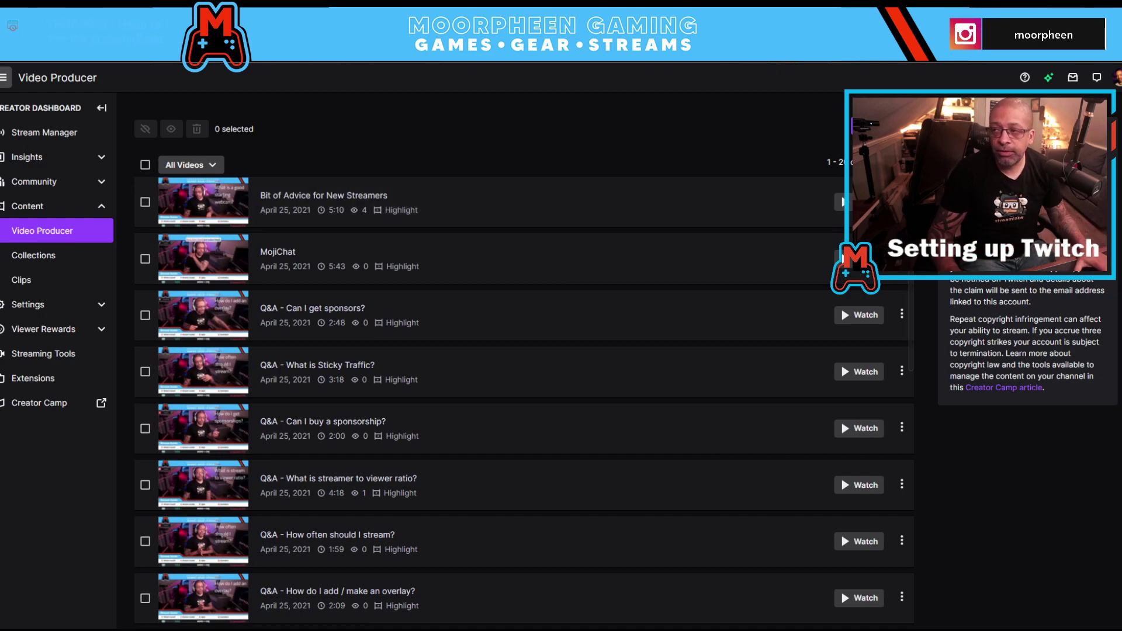
left_click(901, 201)
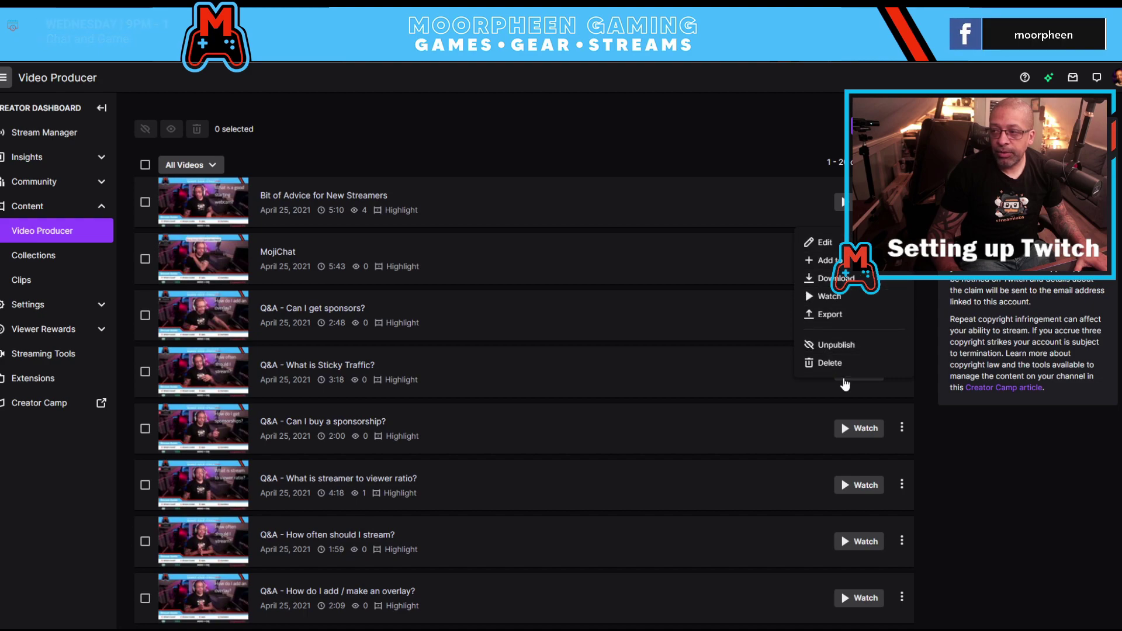
left_click(843, 316)
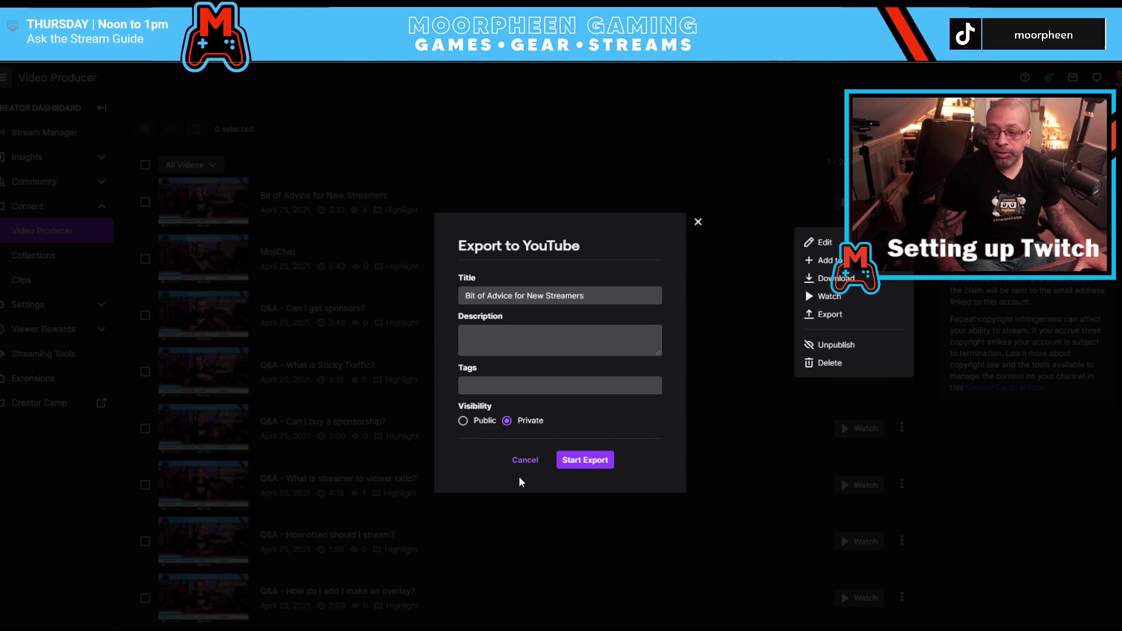
left_click(526, 459)
left_click(145, 202)
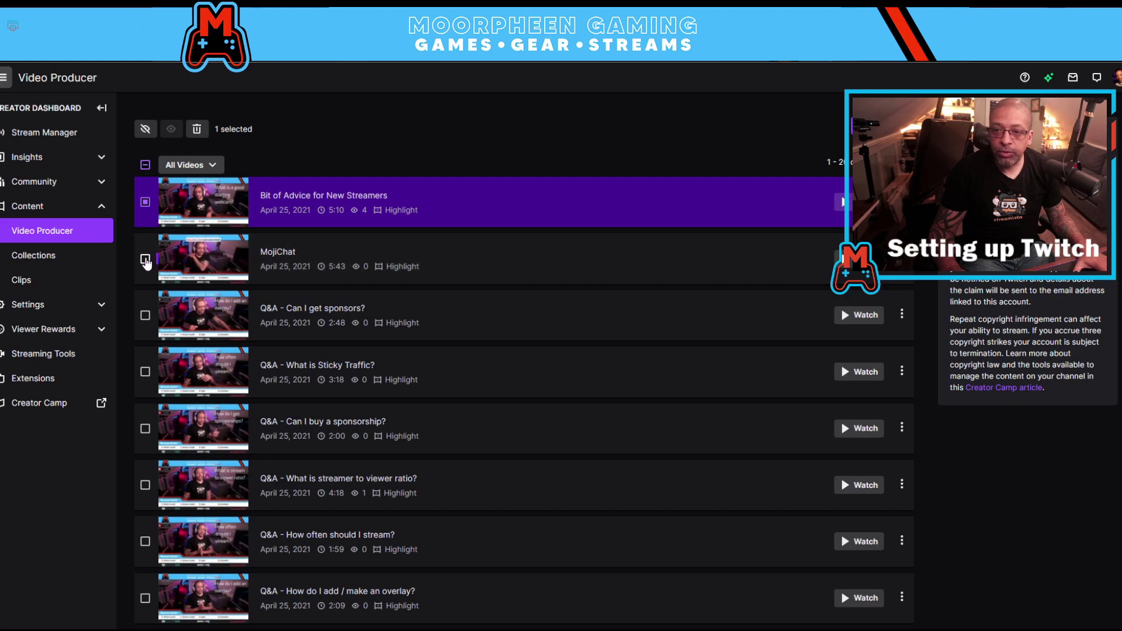
left_click(145, 258)
left_click(902, 202)
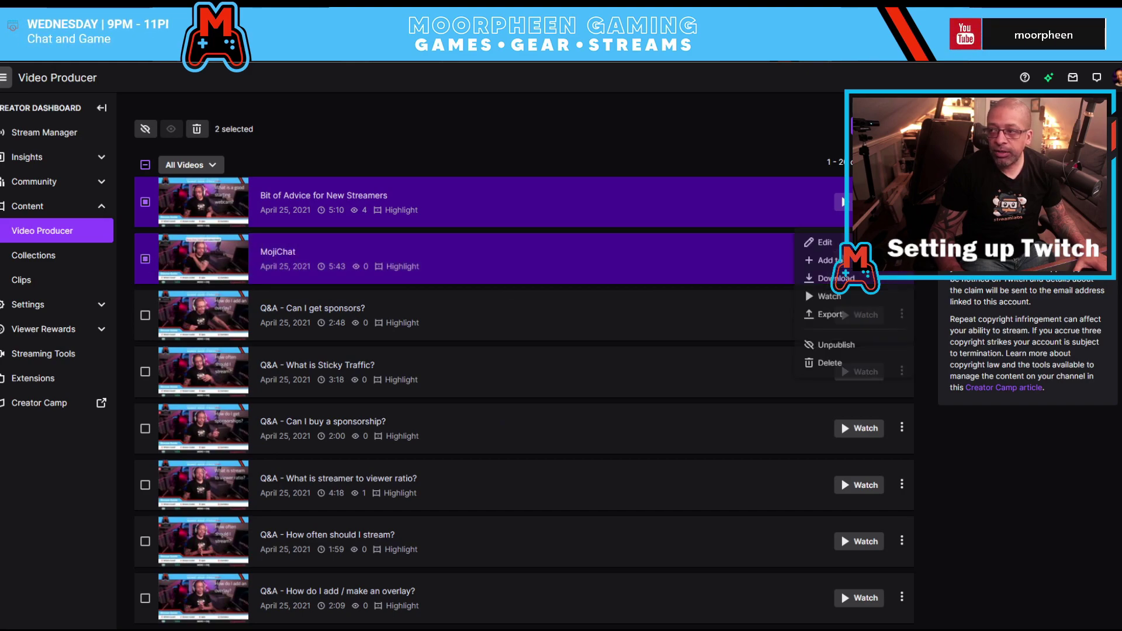
left_click(830, 314)
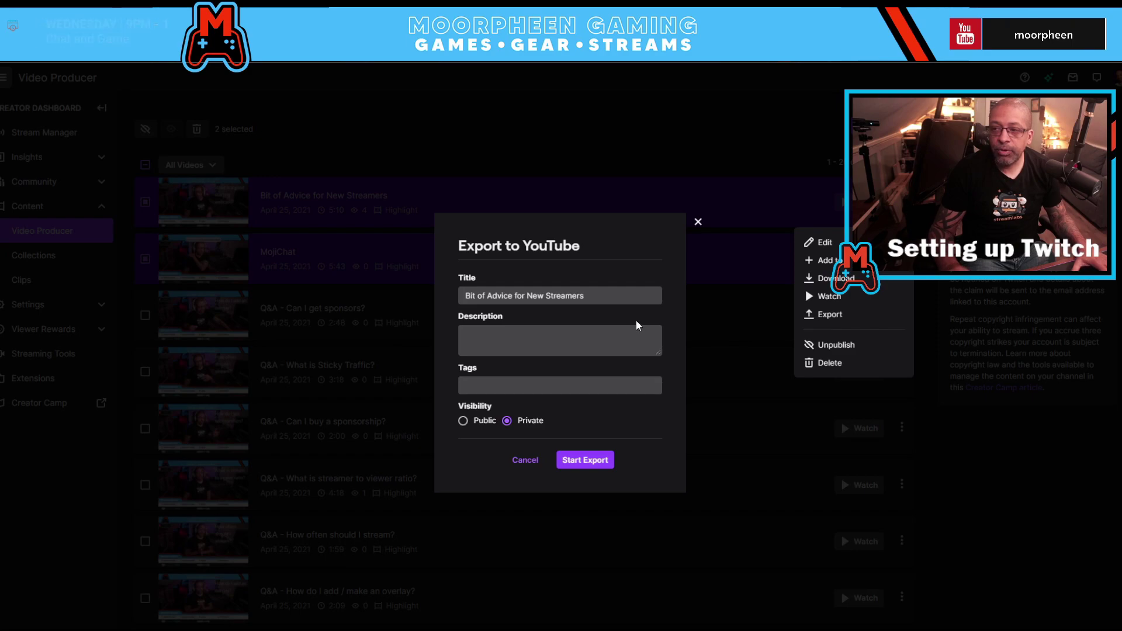
left_click(525, 460)
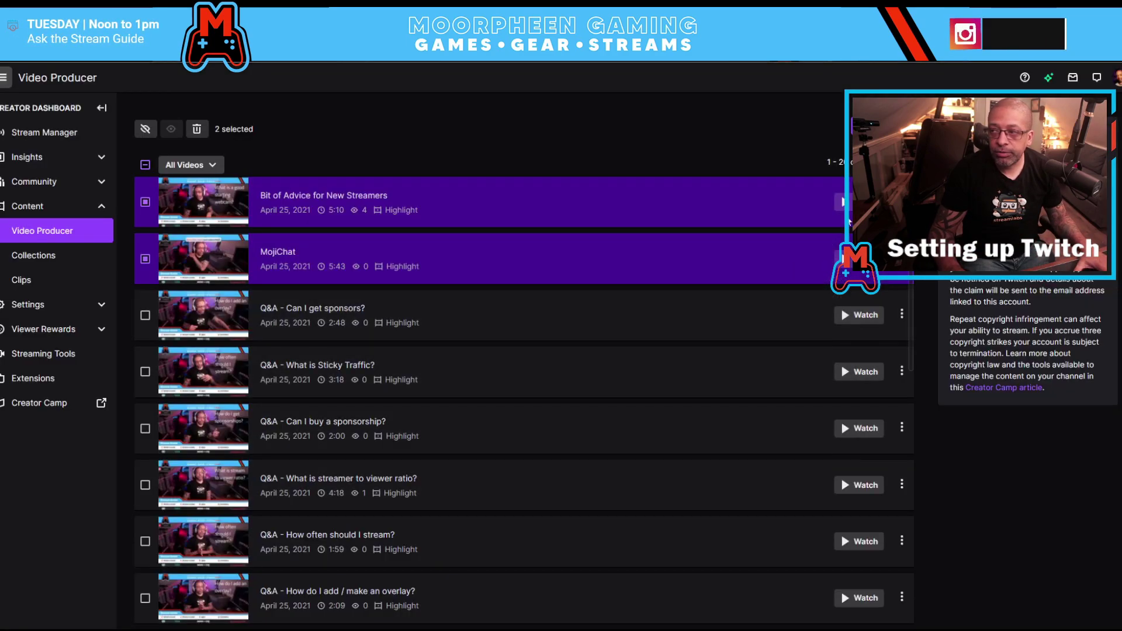
left_click(144, 202)
left_click(145, 263)
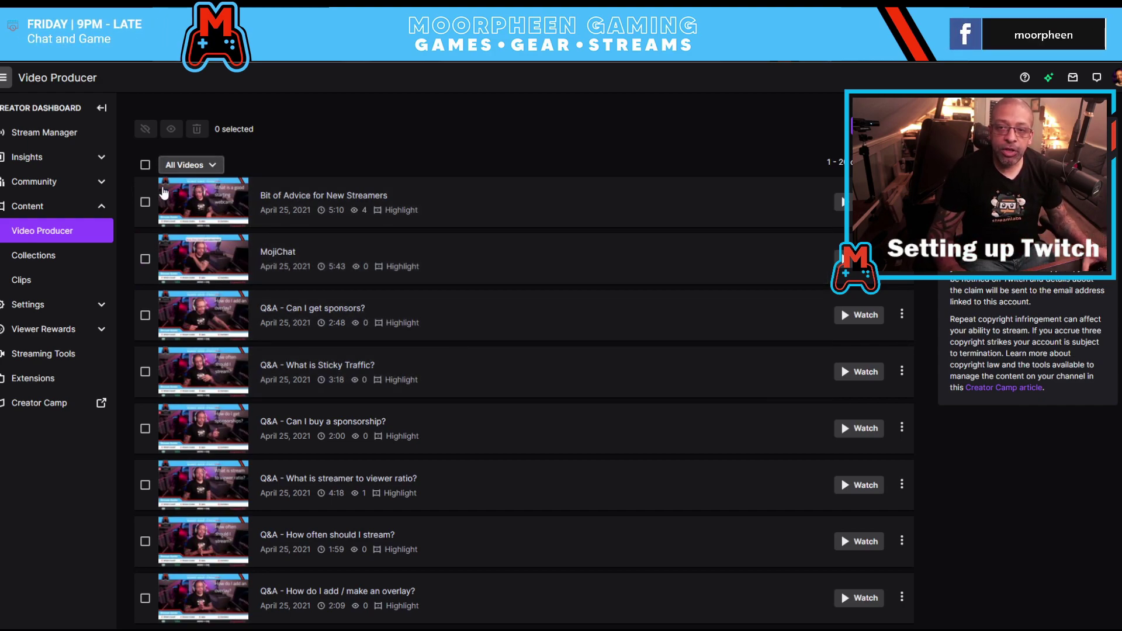
Step: On Clips, check Super Saturday's delete (cancelled) and share options, then show Clips of My Channel
left_click(34, 281)
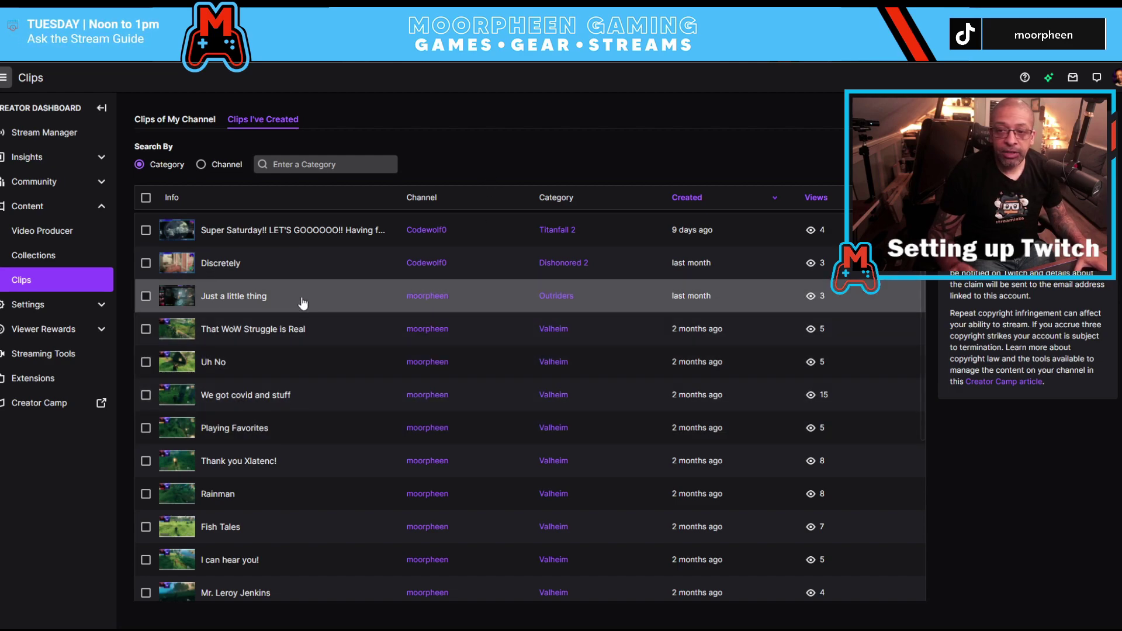
left_click(145, 262)
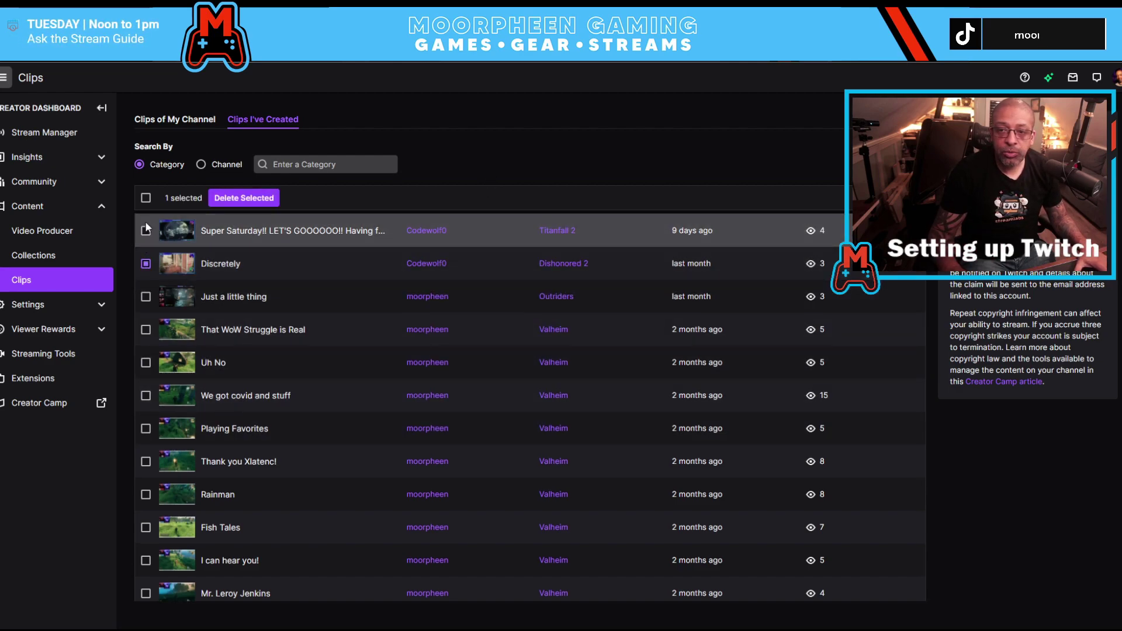
left_click(146, 226)
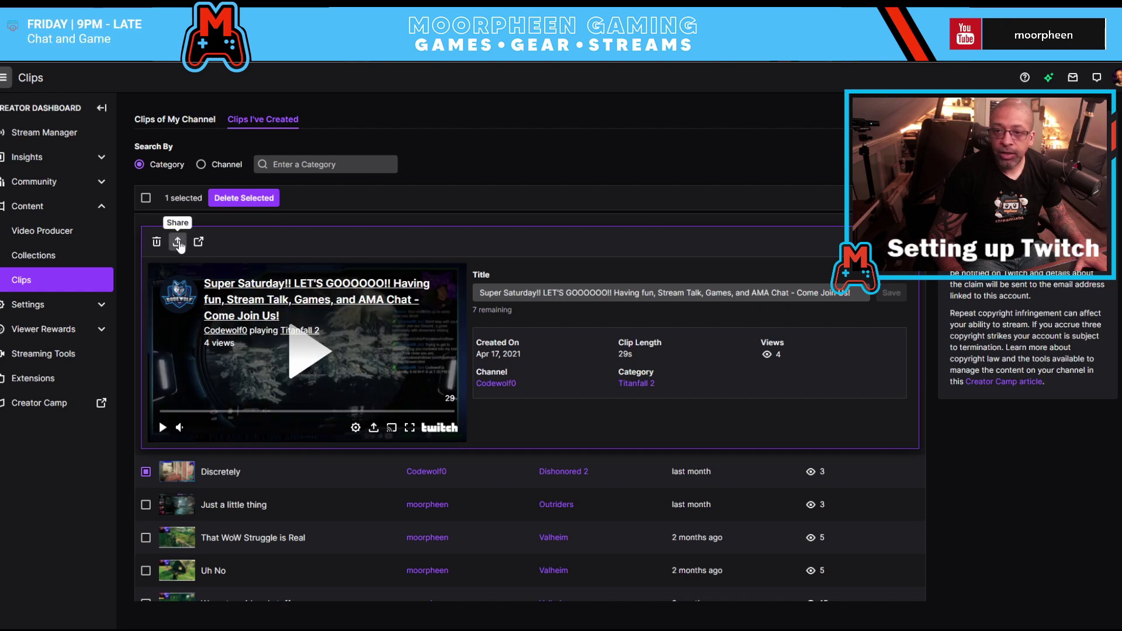
left_click(156, 241)
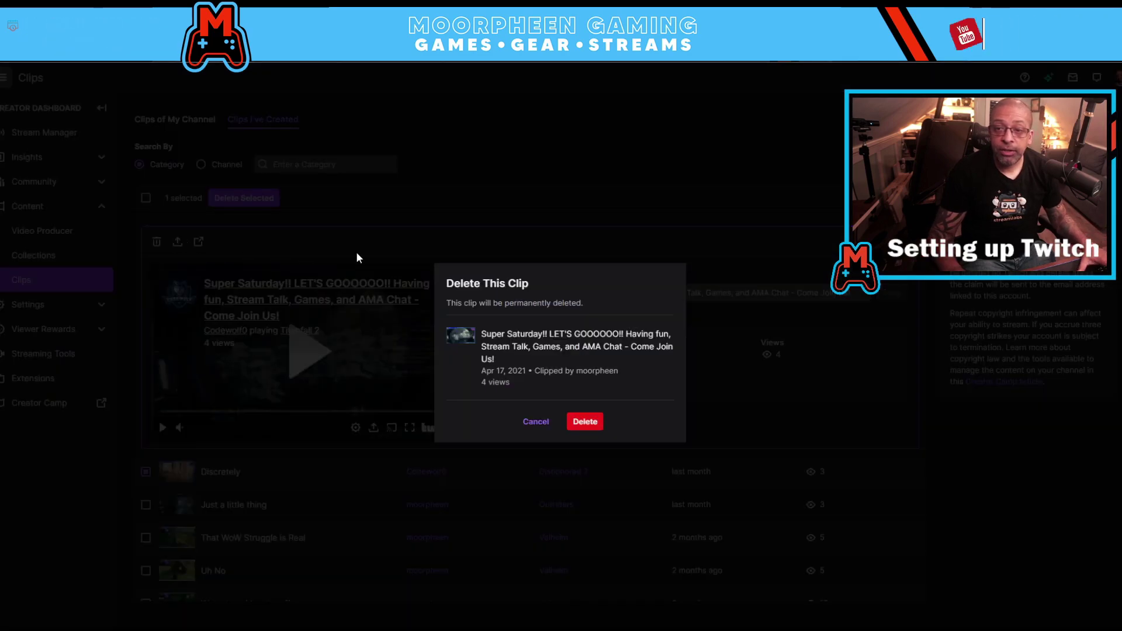
left_click(537, 422)
left_click(178, 241)
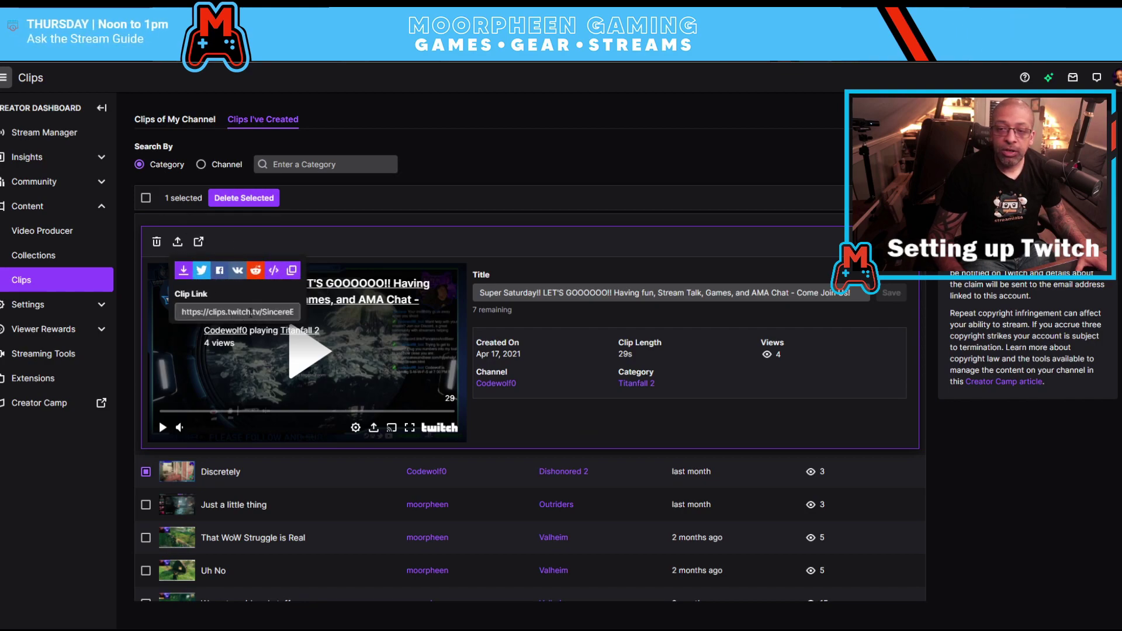
left_click(267, 249)
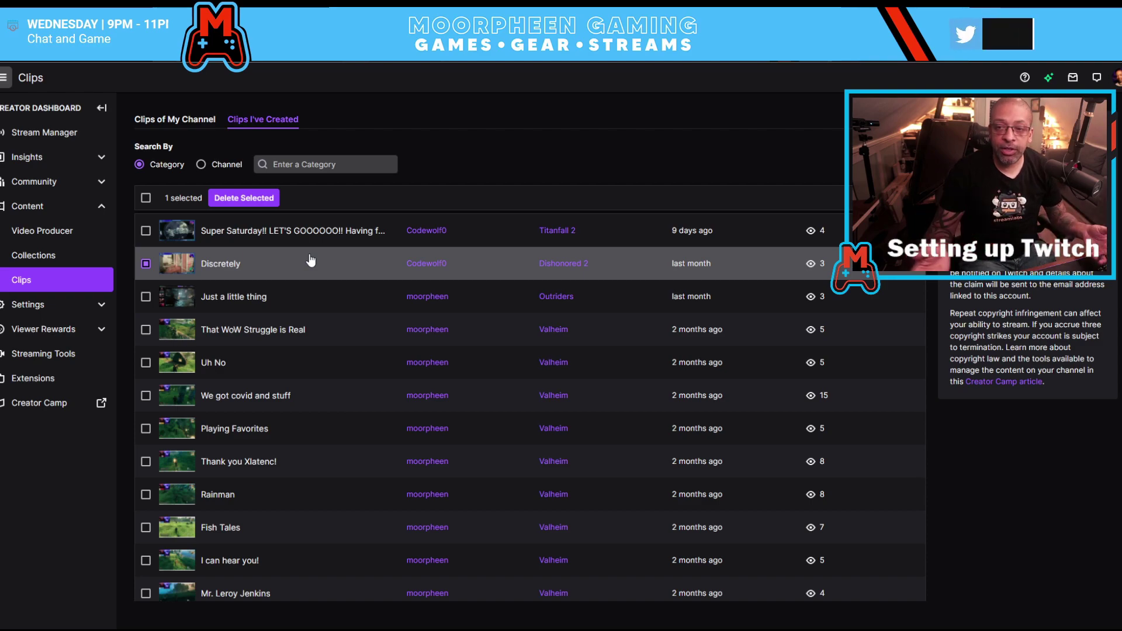
left_click(175, 118)
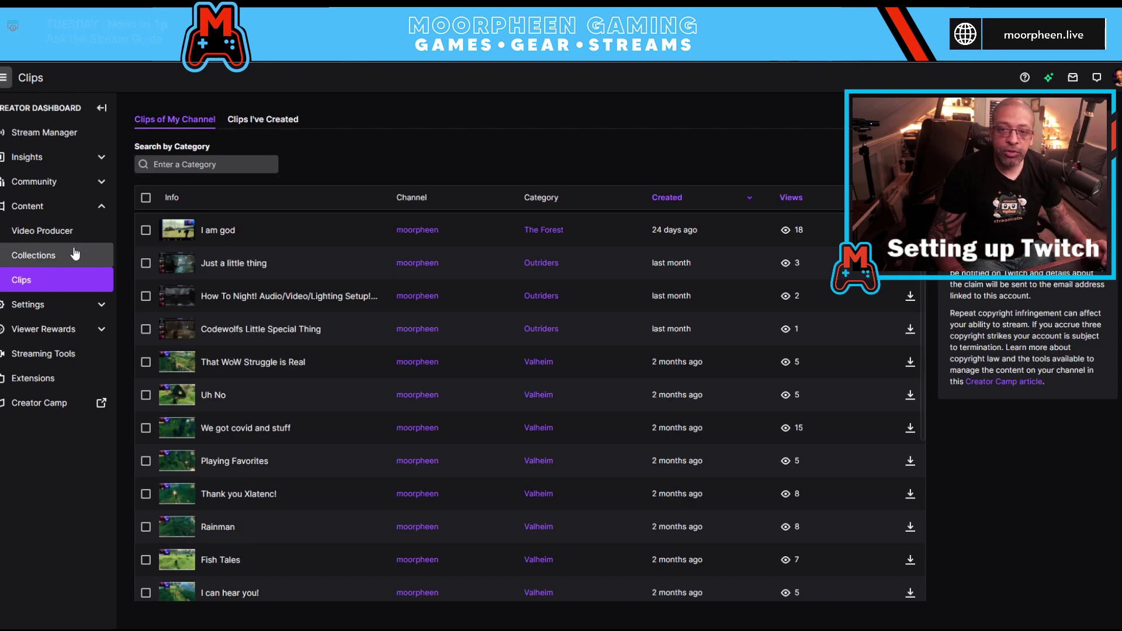
Step: Open Collections and scroll through collections like Valheim, Outriders and Remnant Before the Ashes
left_click(50, 258)
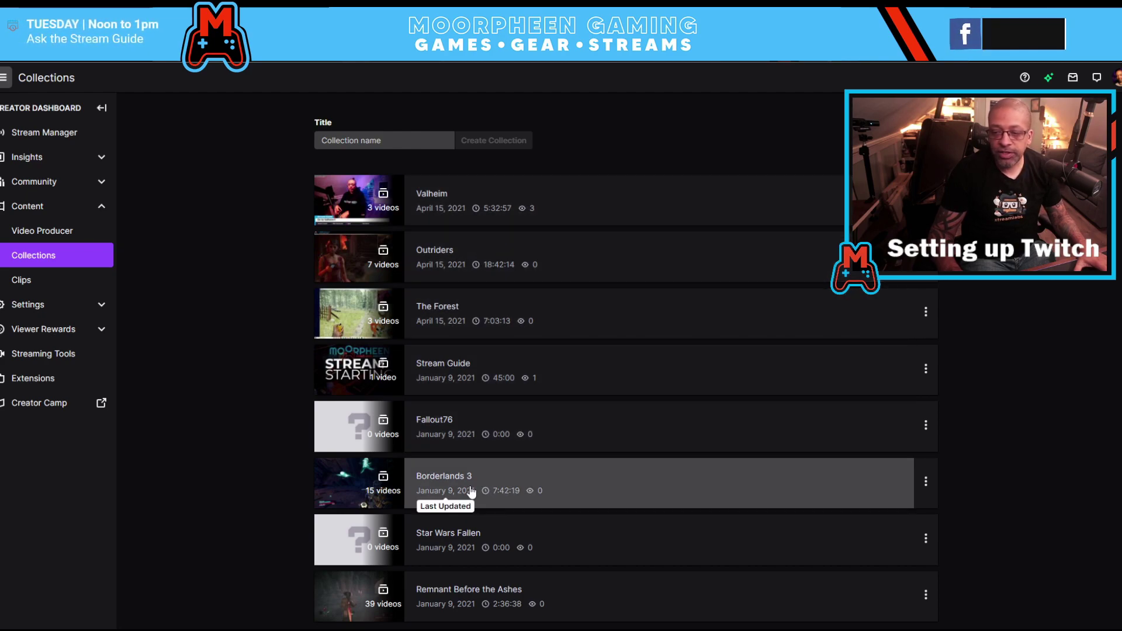
scroll(508, 523, "down", 1)
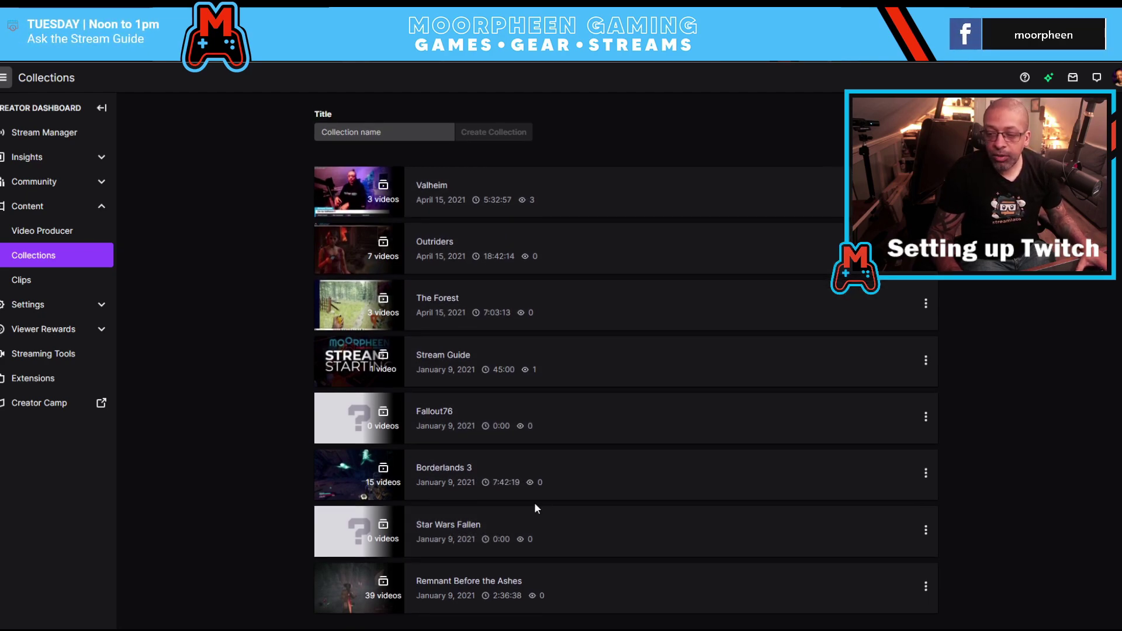